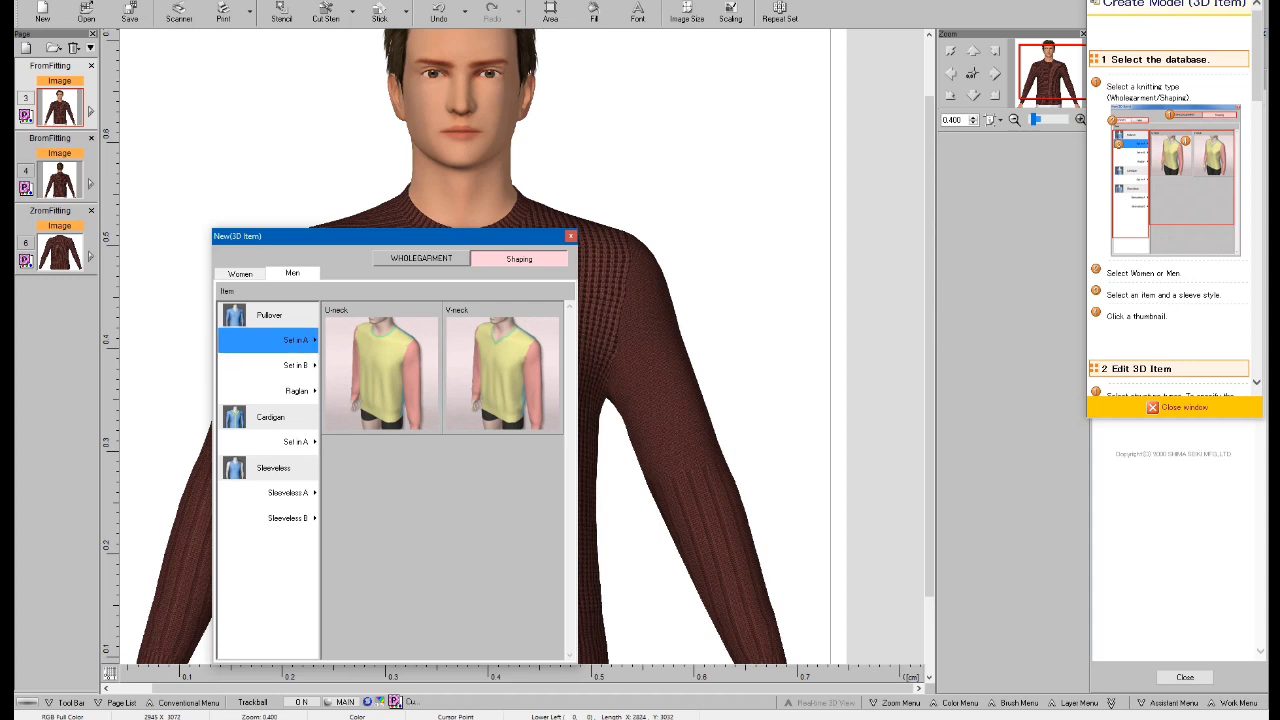
Create a men's Shaping pullover with Set in A sleeves and a U-neck, and choose the Man3 180 Base model.
click(381, 374)
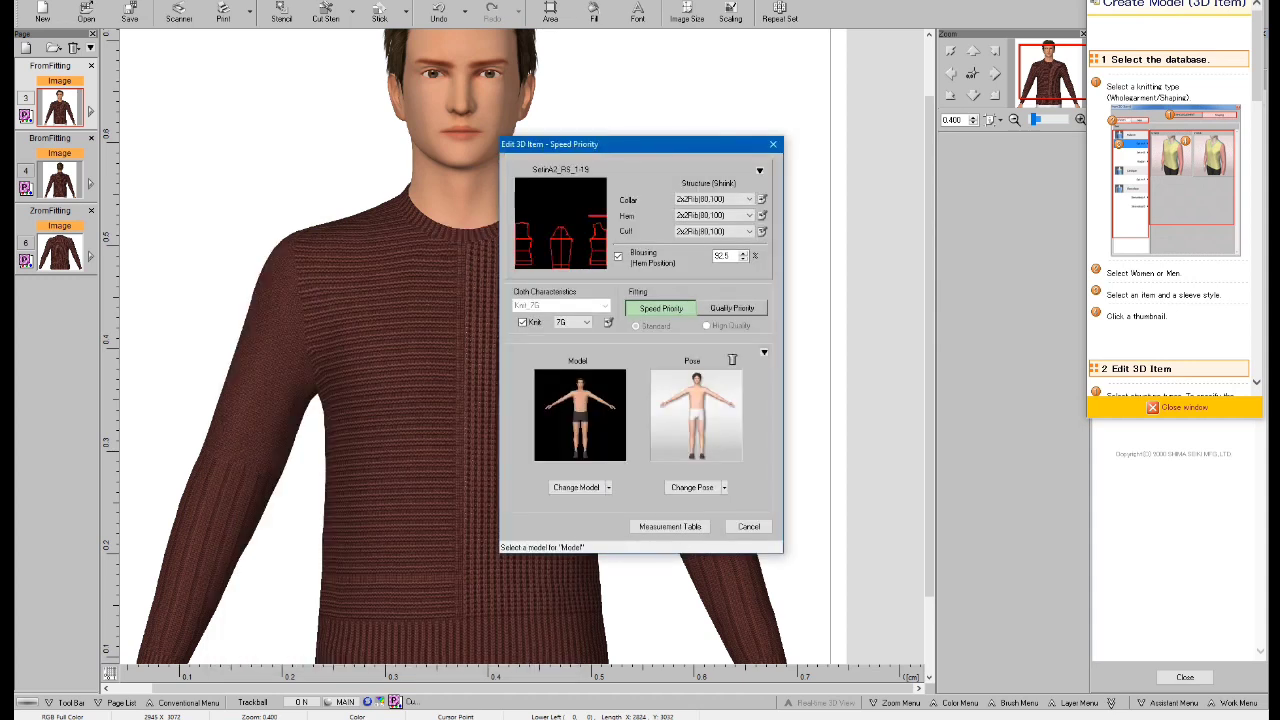
click(608, 487)
click(582, 502)
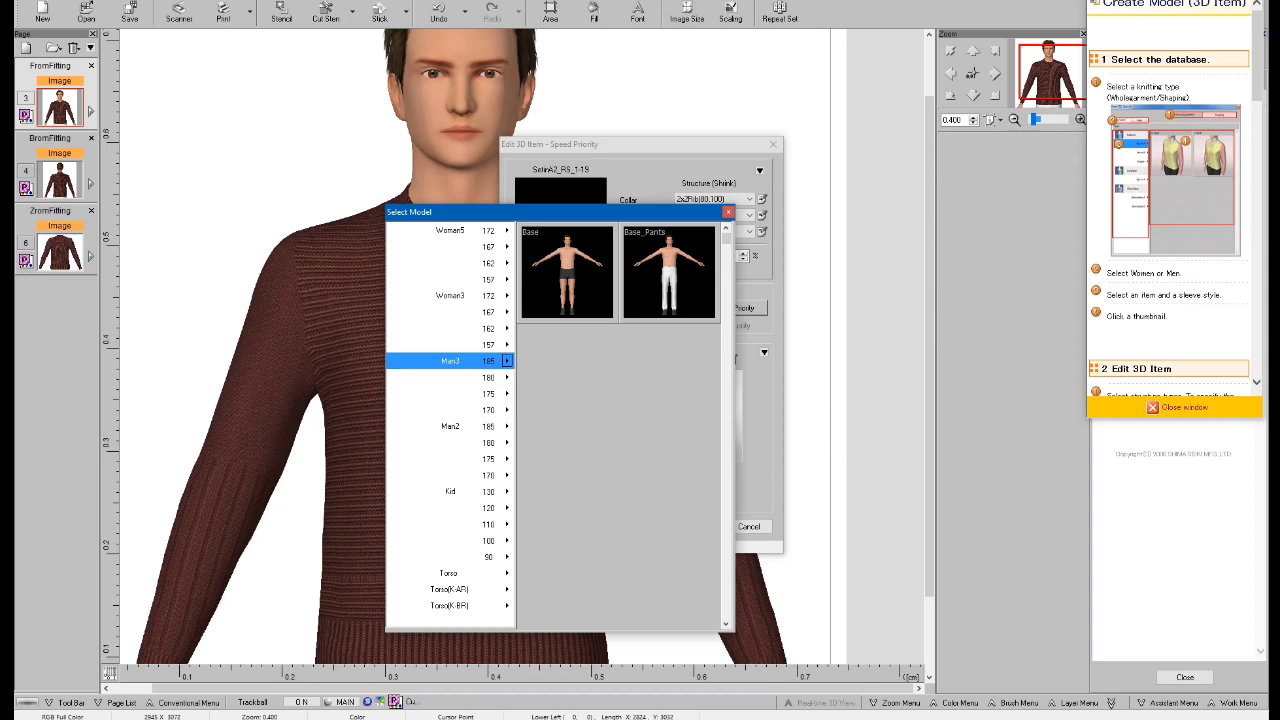
click(451, 378)
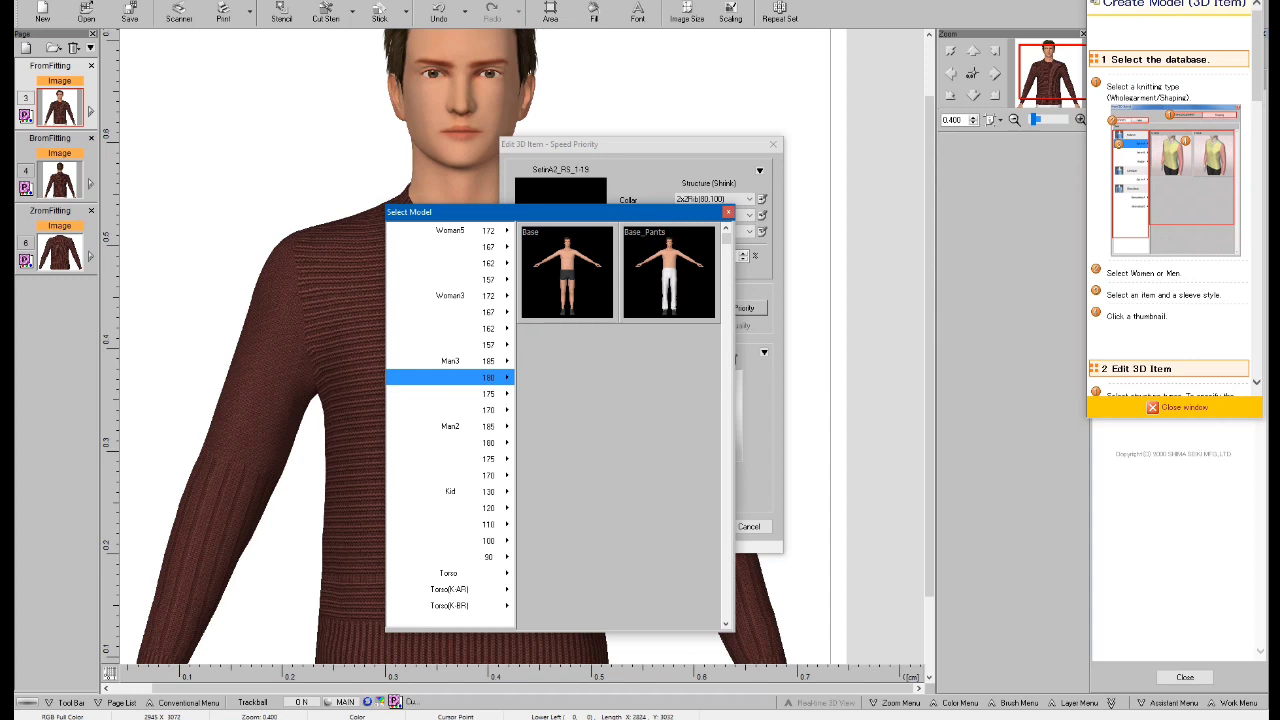
click(567, 273)
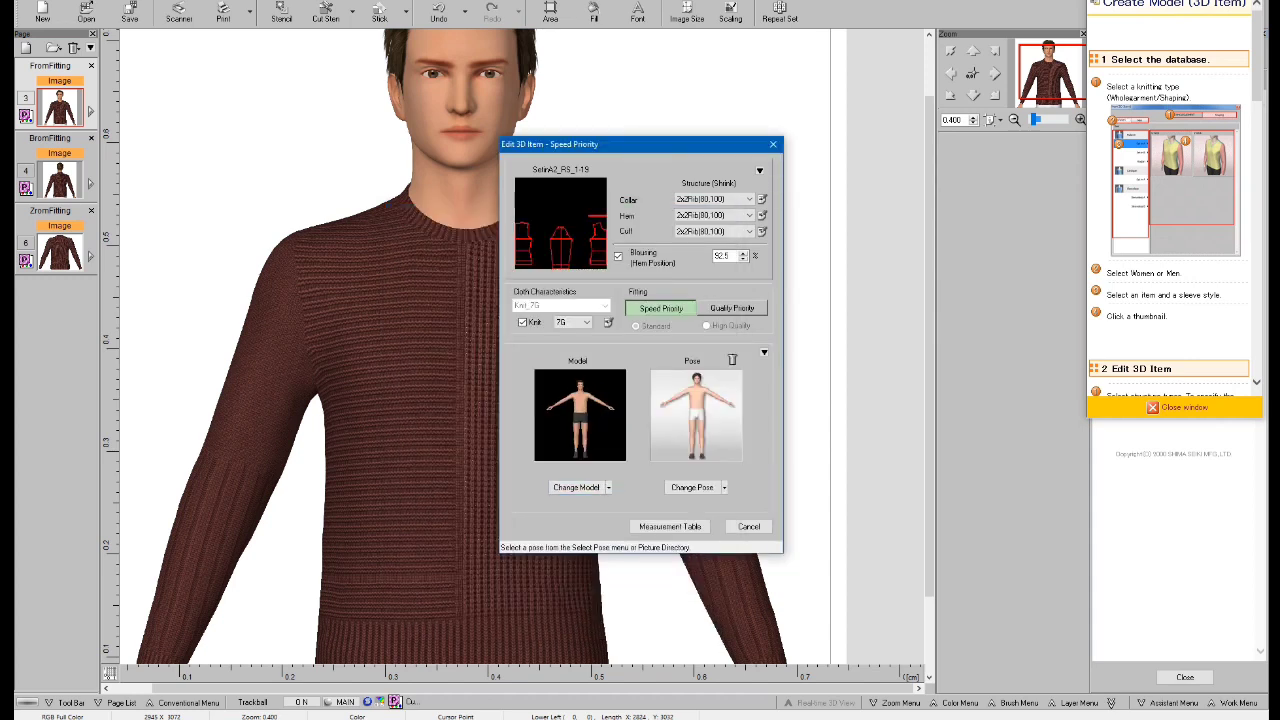
Change the 3D item's model to the Man3 185 Base.
click(608, 487)
click(594, 504)
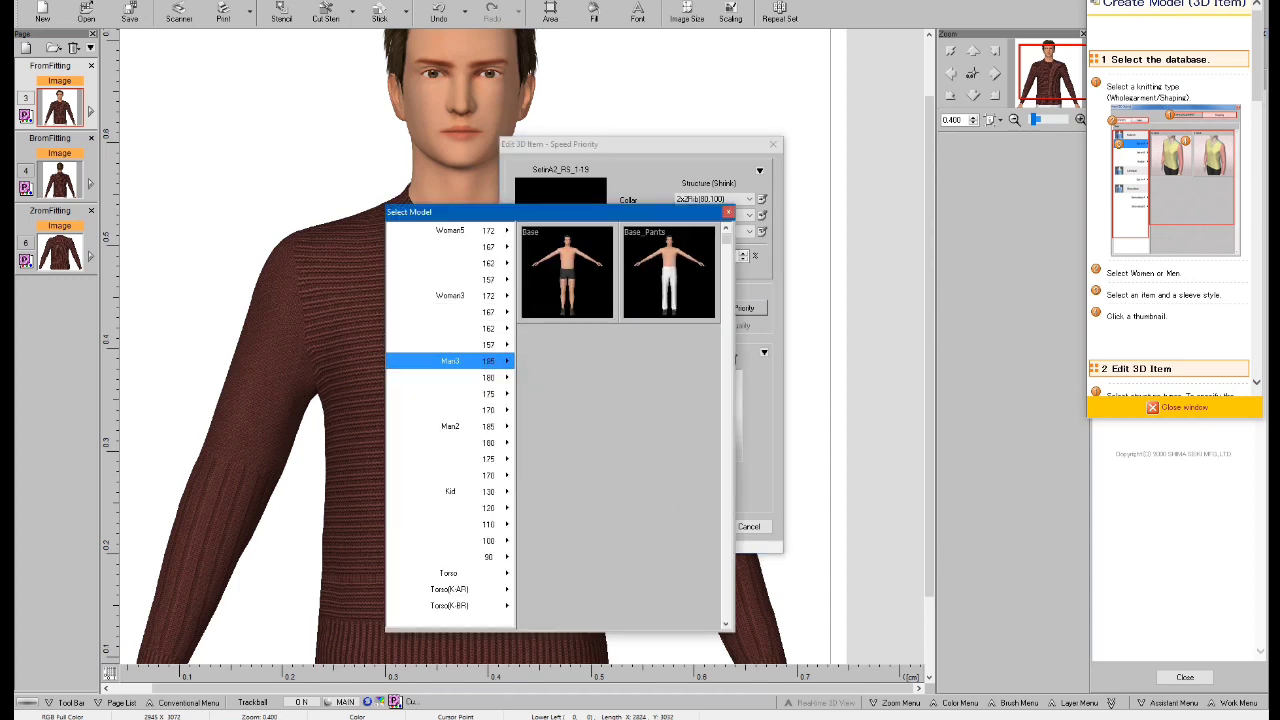
click(566, 272)
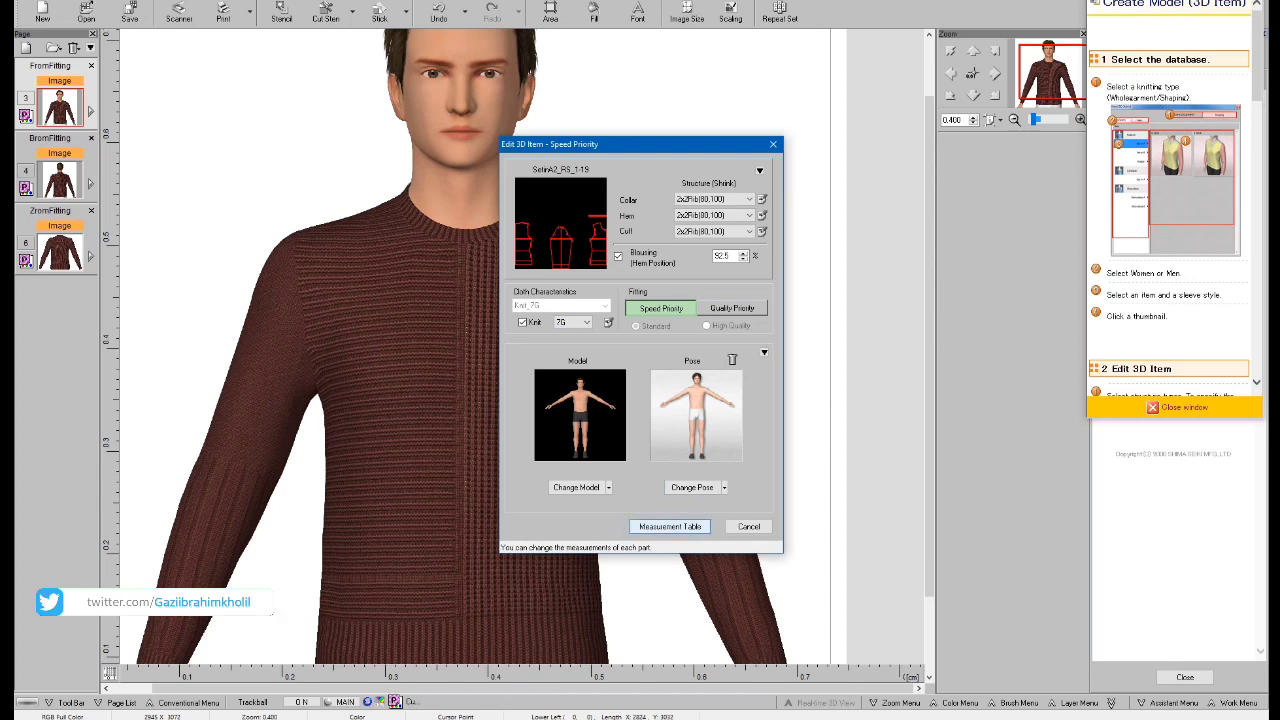
Open the measurement table and set the size S body length to 62 cm.
click(670, 526)
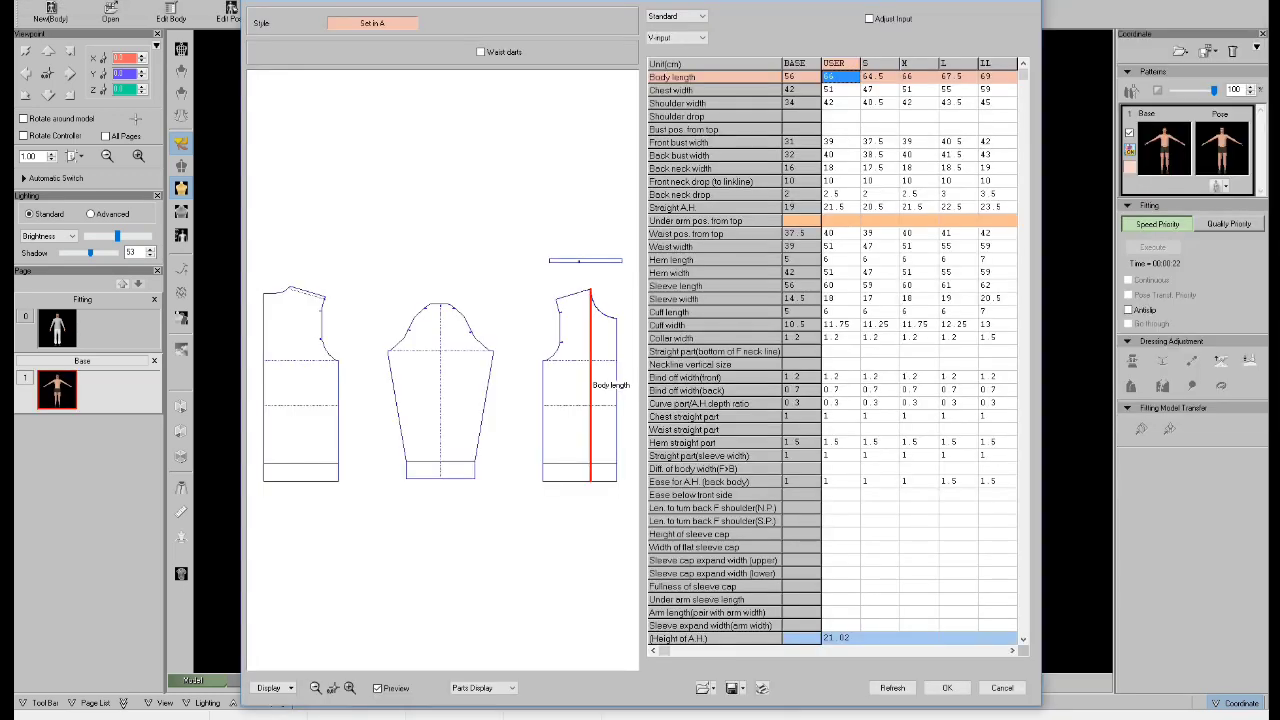
click(879, 77)
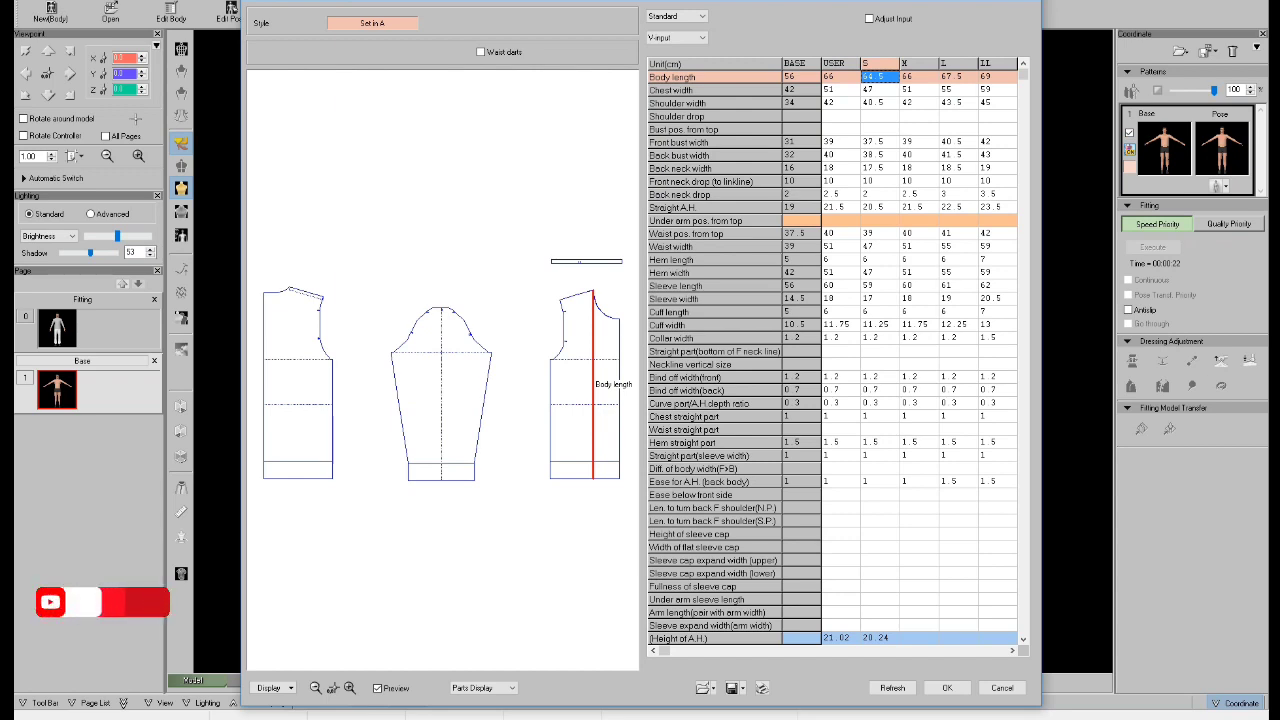
click(879, 90)
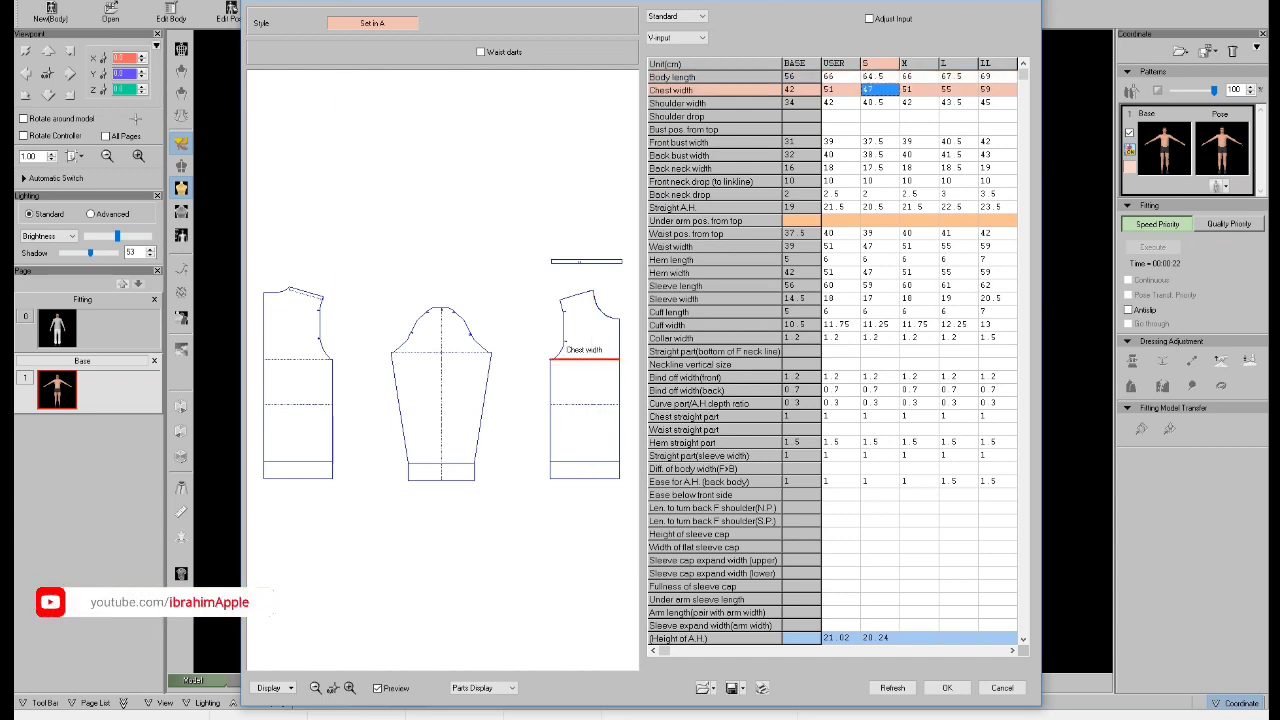
click(879, 103)
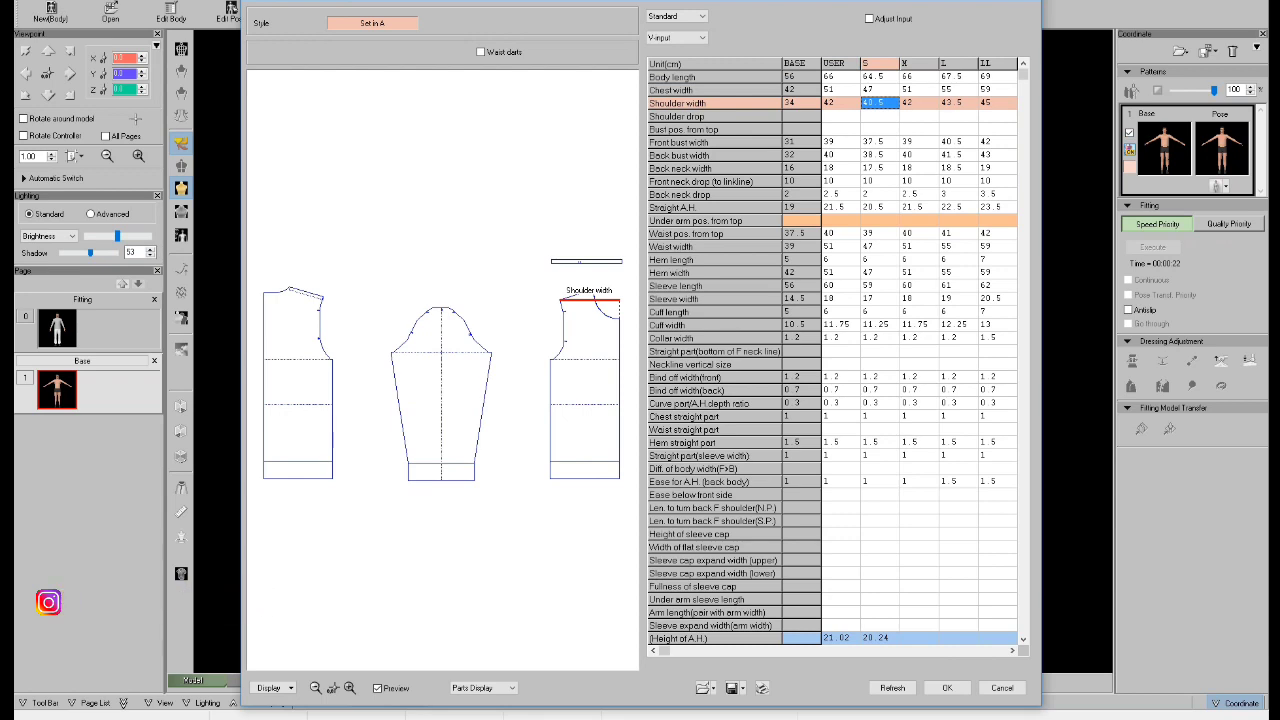
click(880, 77)
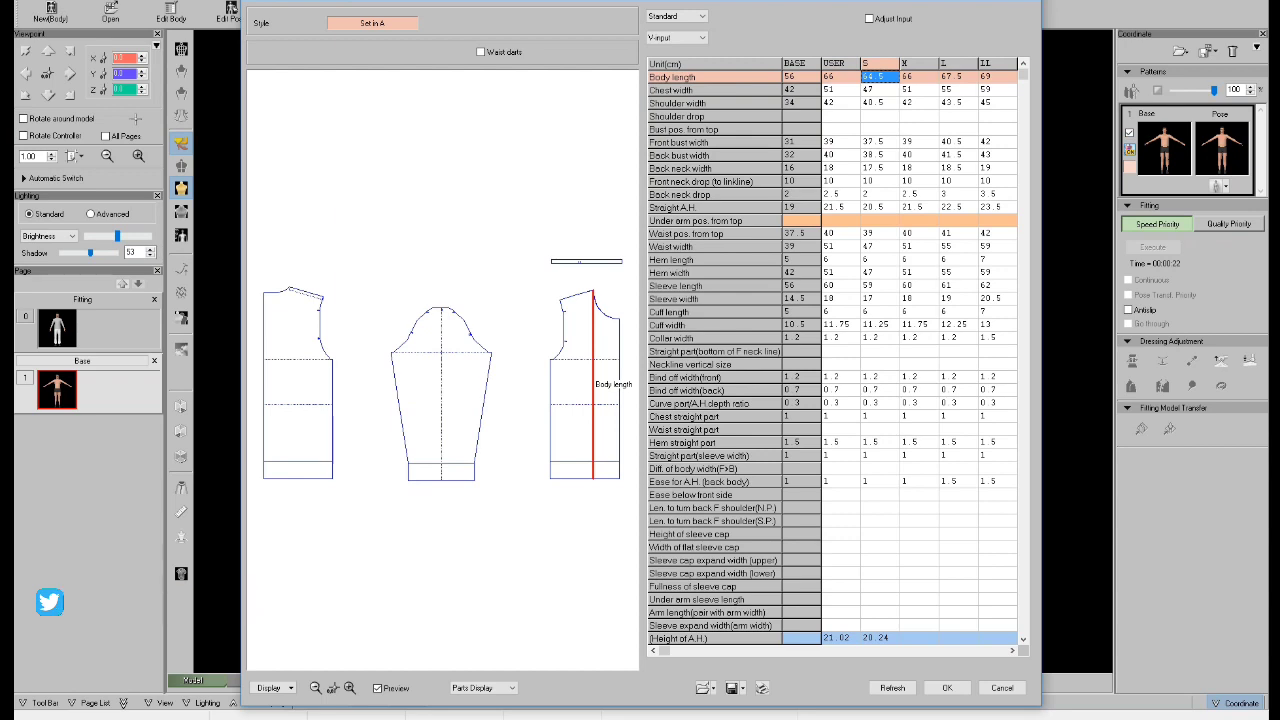
text(62)
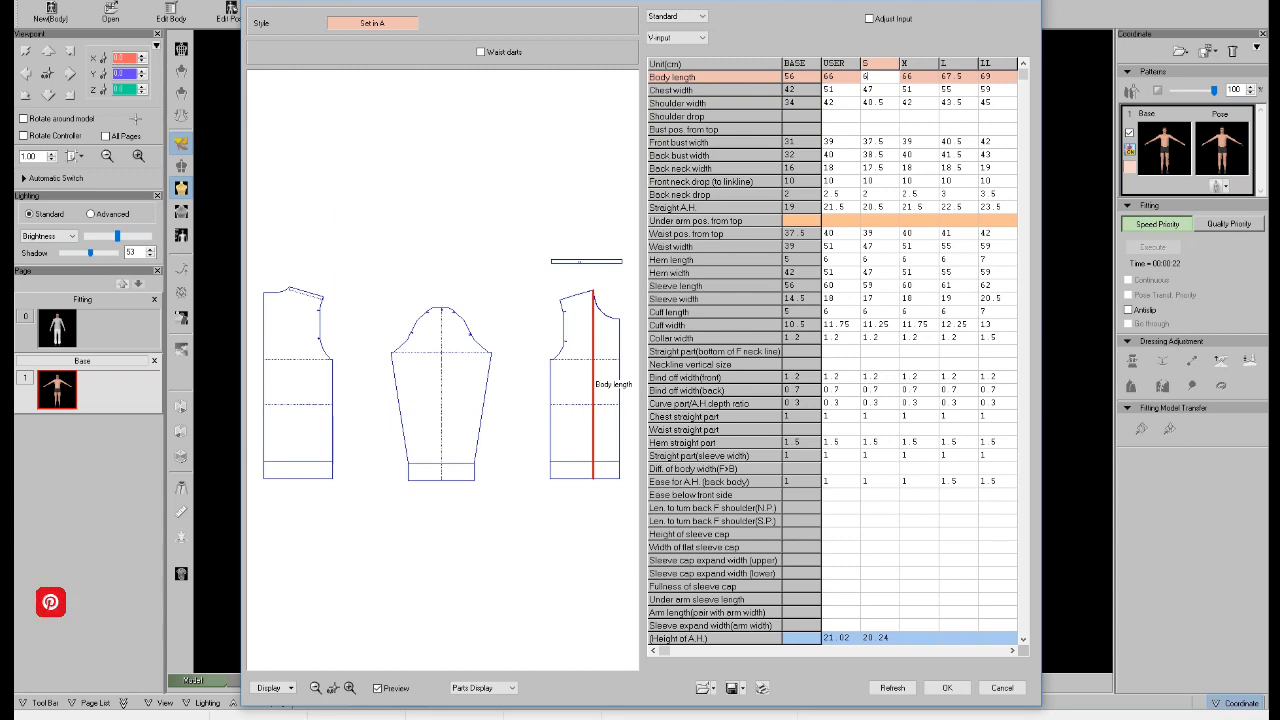
key(Return)
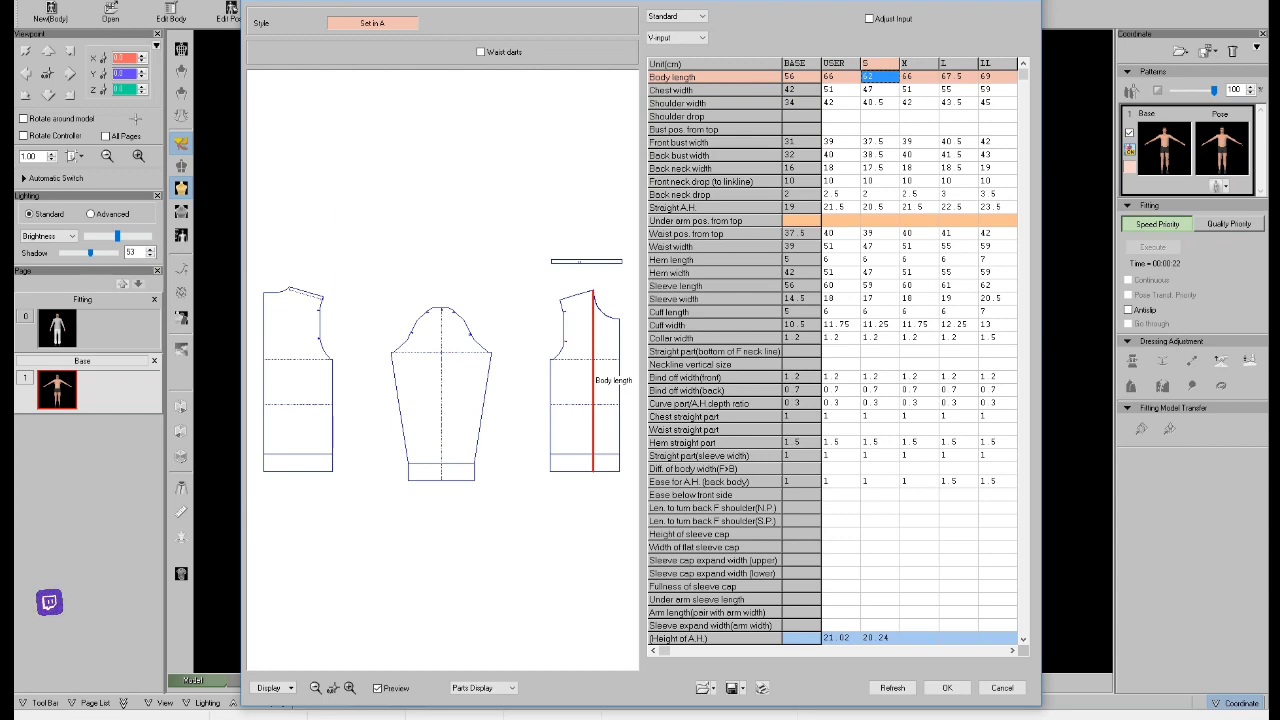
Set the size S collar width to 2 cm and sleeve length to 58 cm, and confirm the measurement table.
click(880, 338)
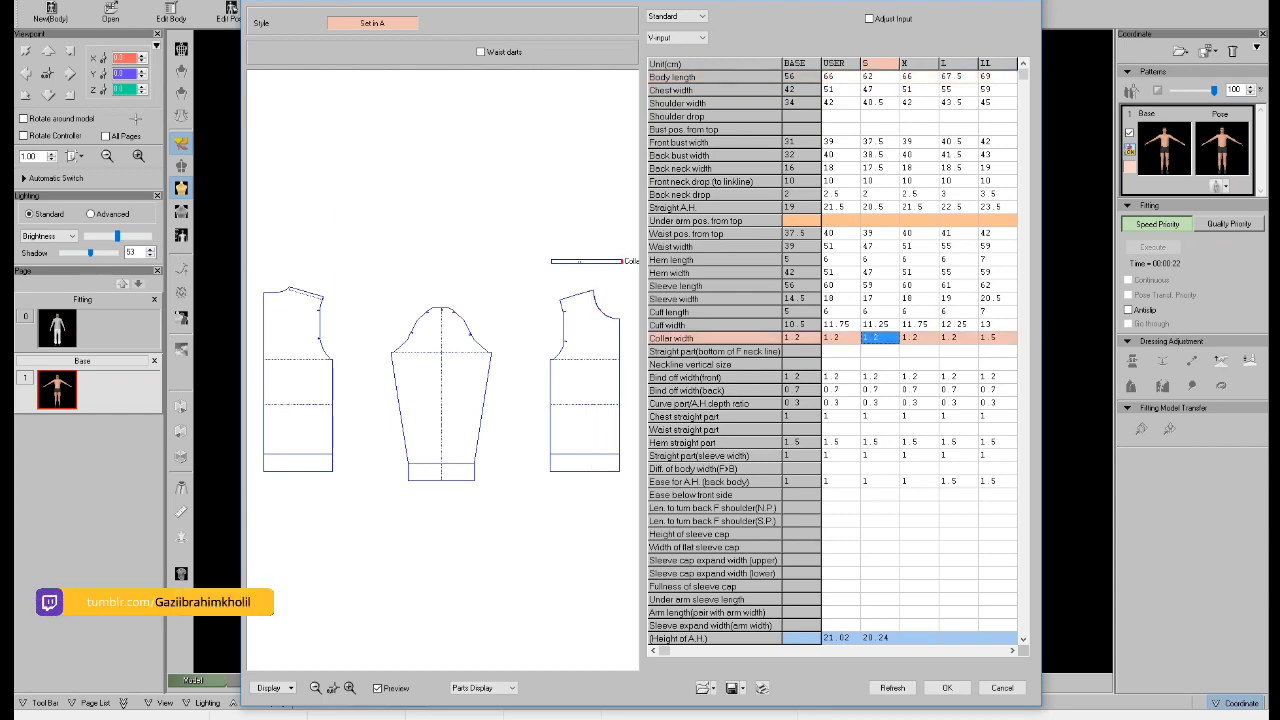
key(Return)
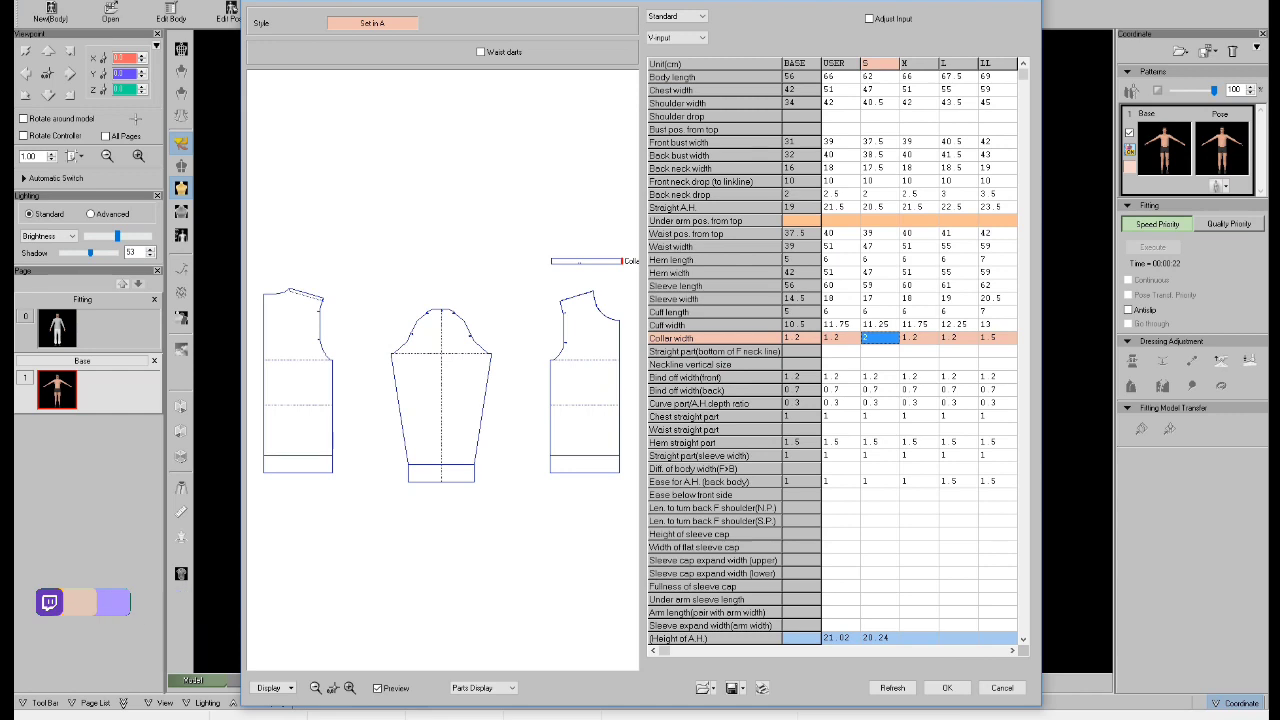
click(880, 286)
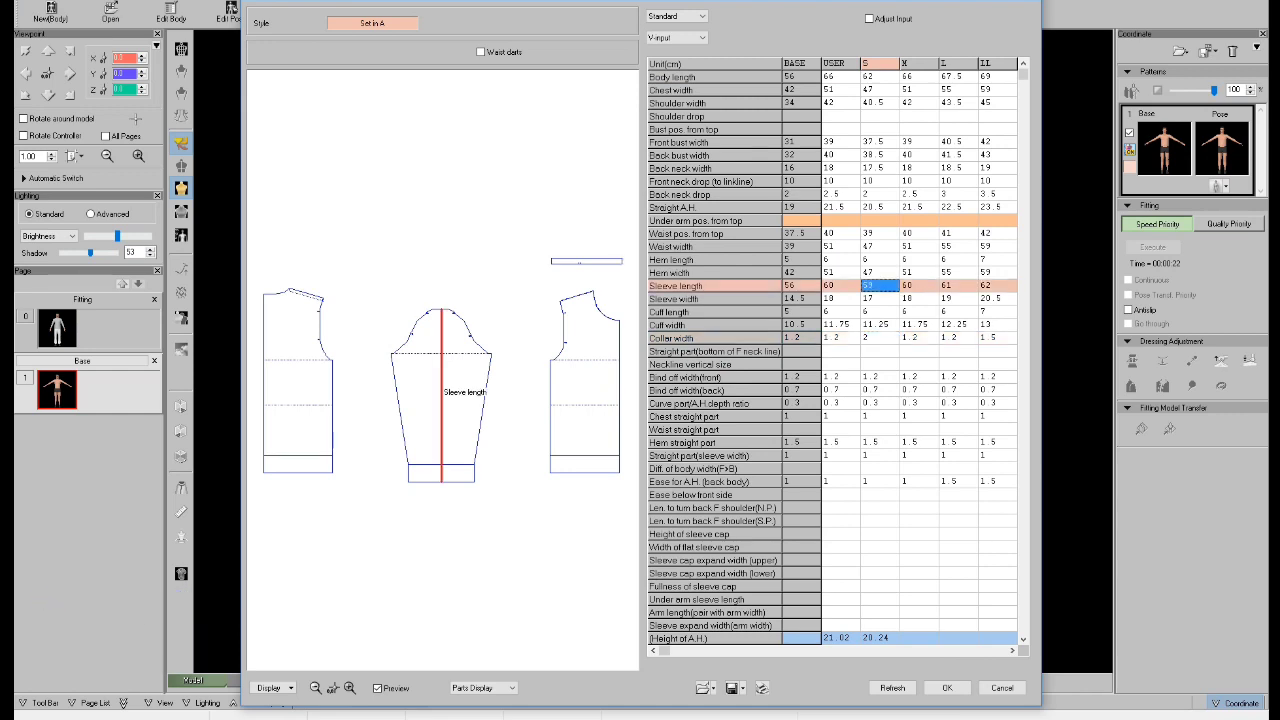
key(Return)
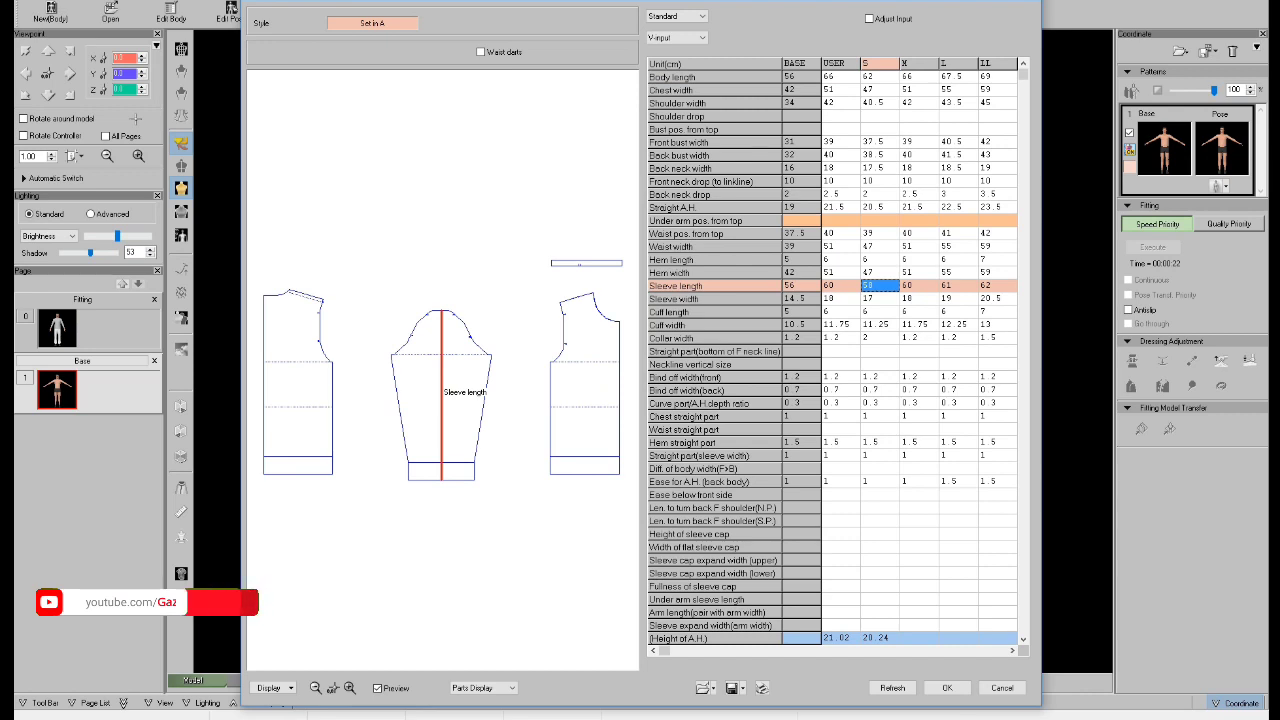
click(880, 181)
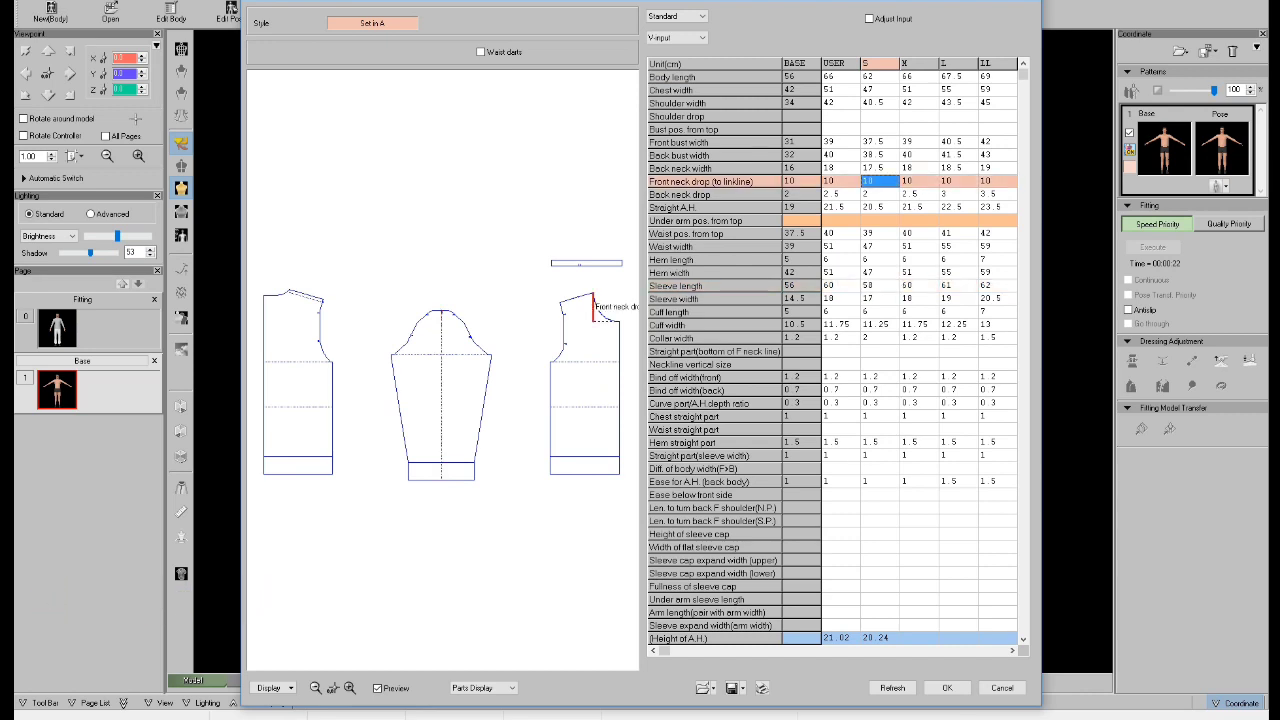
click(880, 207)
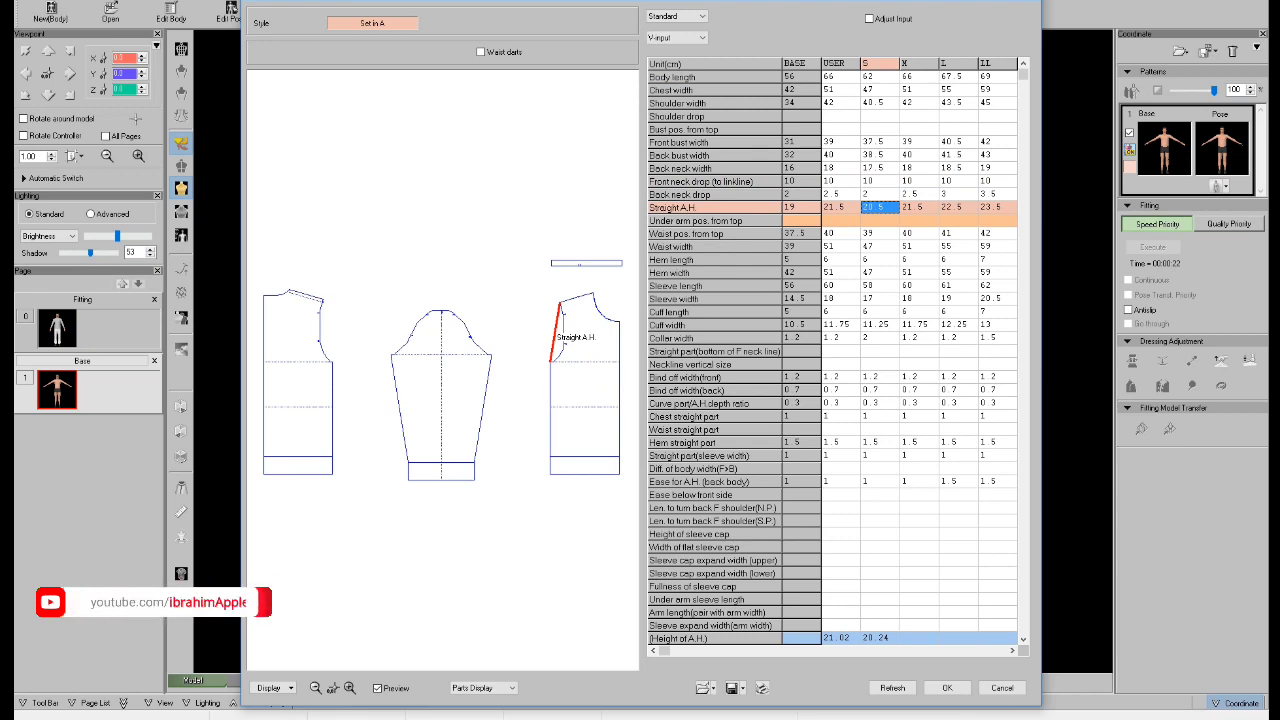
click(947, 688)
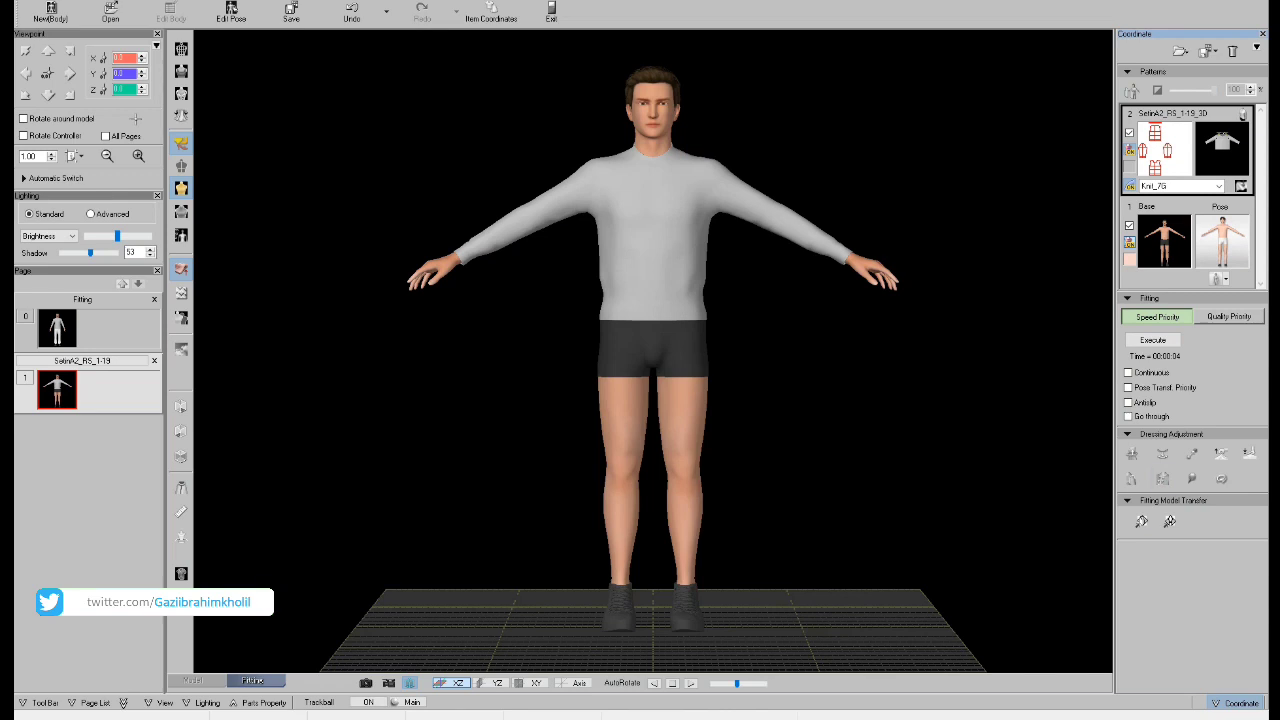
Change the model's pose to Man2_02 and execute the Speed Priority fitting.
click(1218, 279)
click(1160, 296)
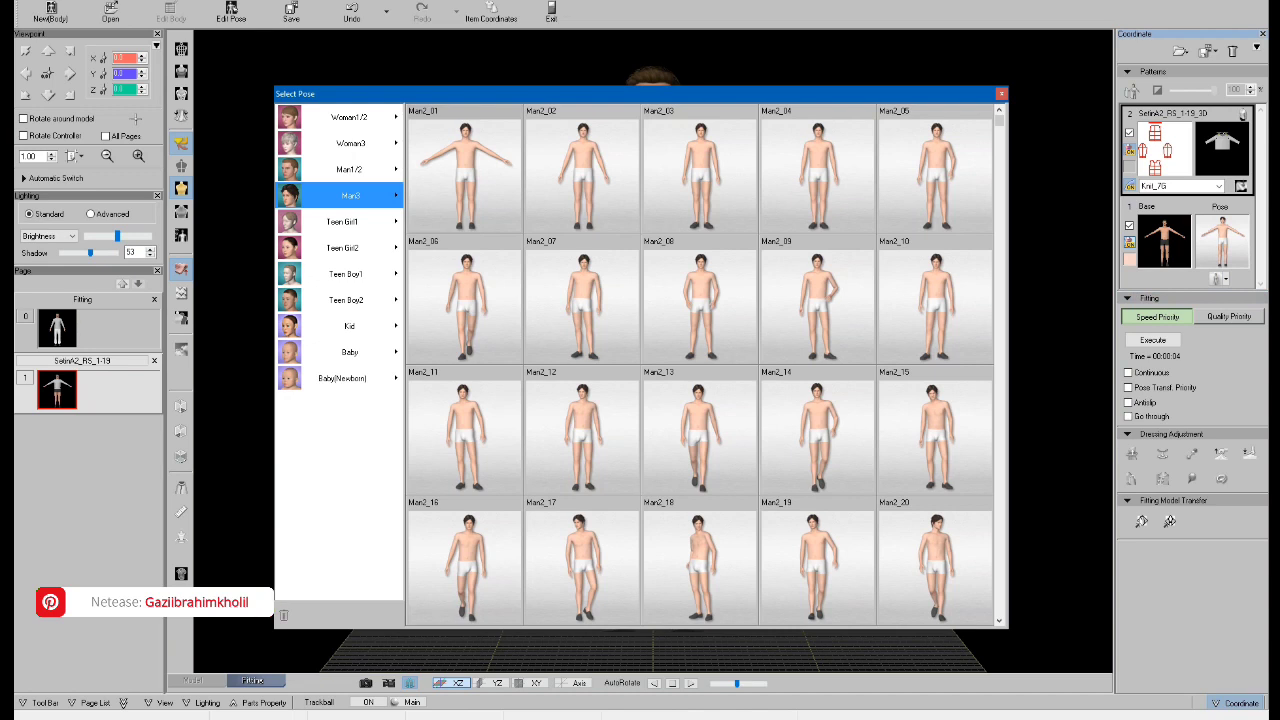
double_click(583, 175)
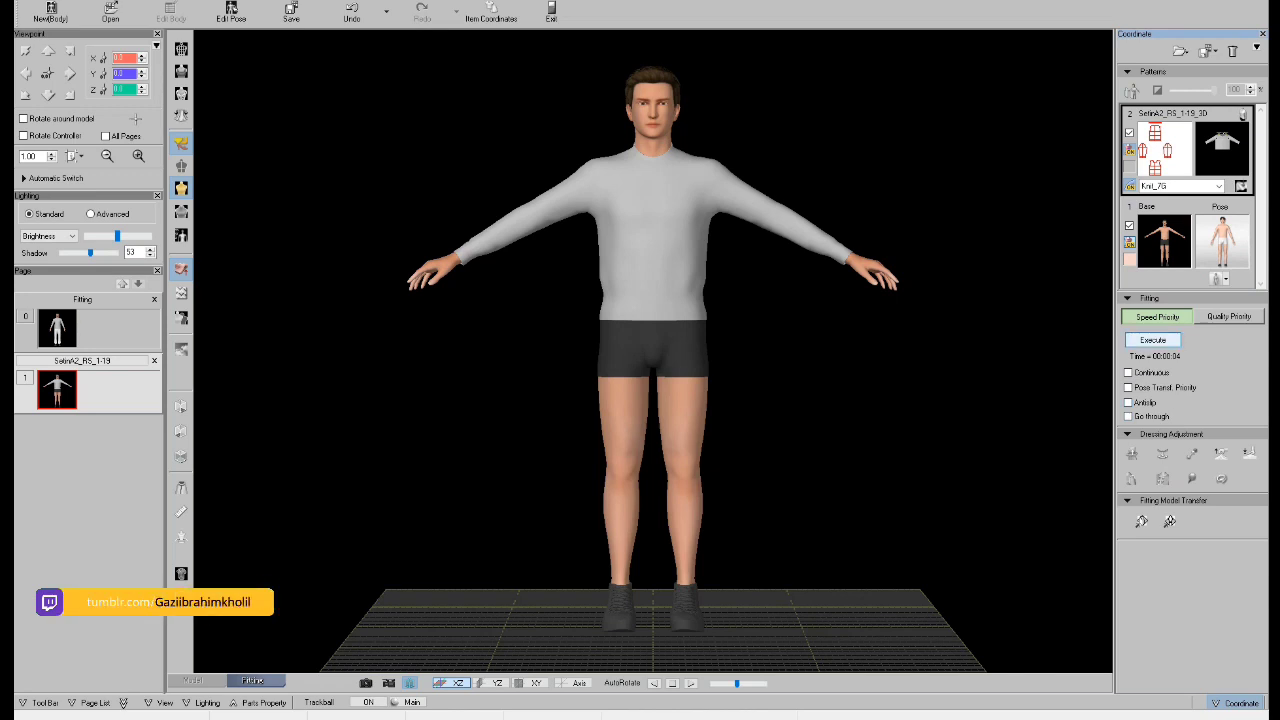
click(1153, 340)
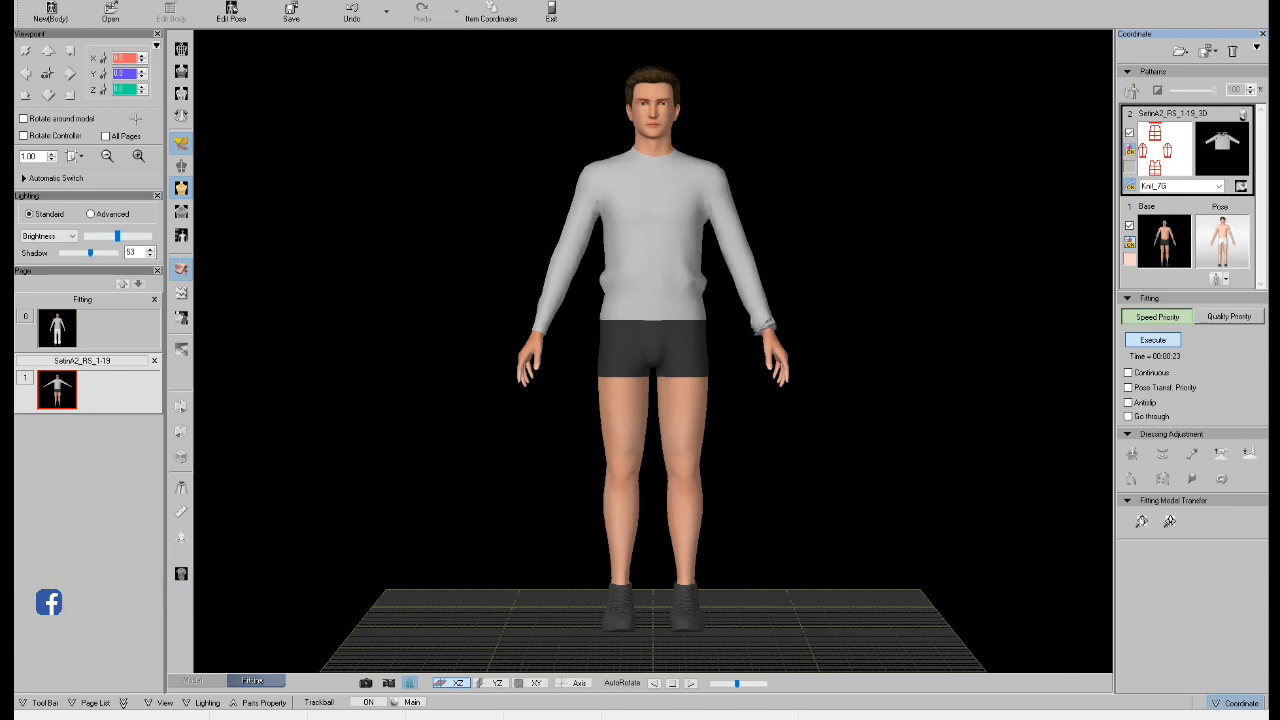
Pull the folded cuff on the model's left sleeve straight with Pinch and Pull, and check the garment from the back and front.
middle_drag(653, 400, 605, 391)
scroll(653, 351, up, 5)
middle_drag(653, 351, 623, 342)
click(1221, 453)
drag(676, 309, 717, 208)
middle_drag(717, 208, 570, 224)
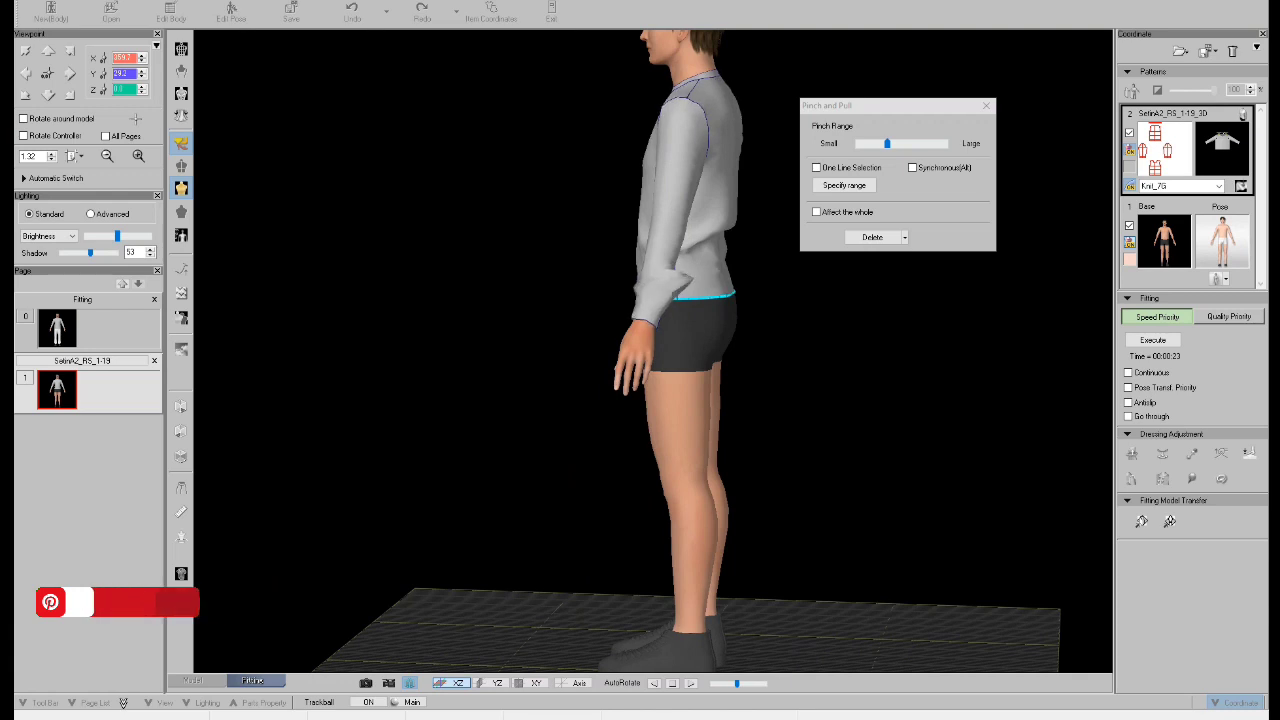
middle_drag(600, 300, 645, 318)
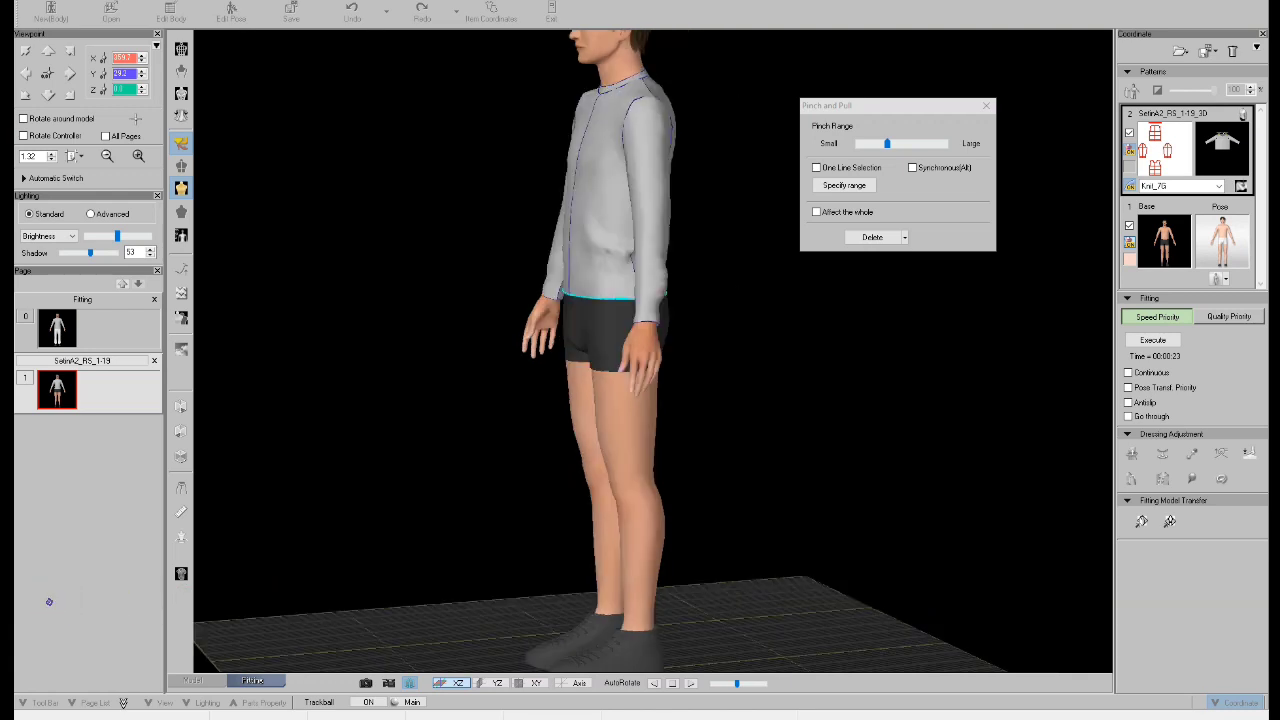
key(8)
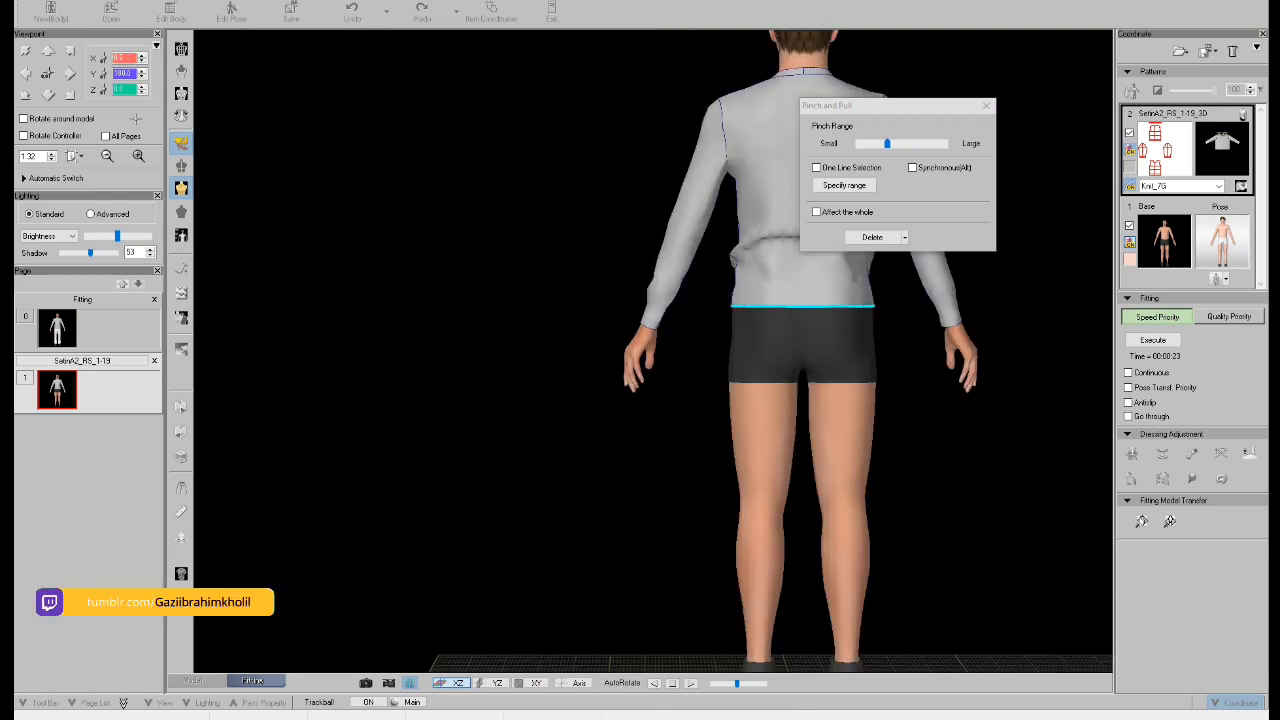
key(2)
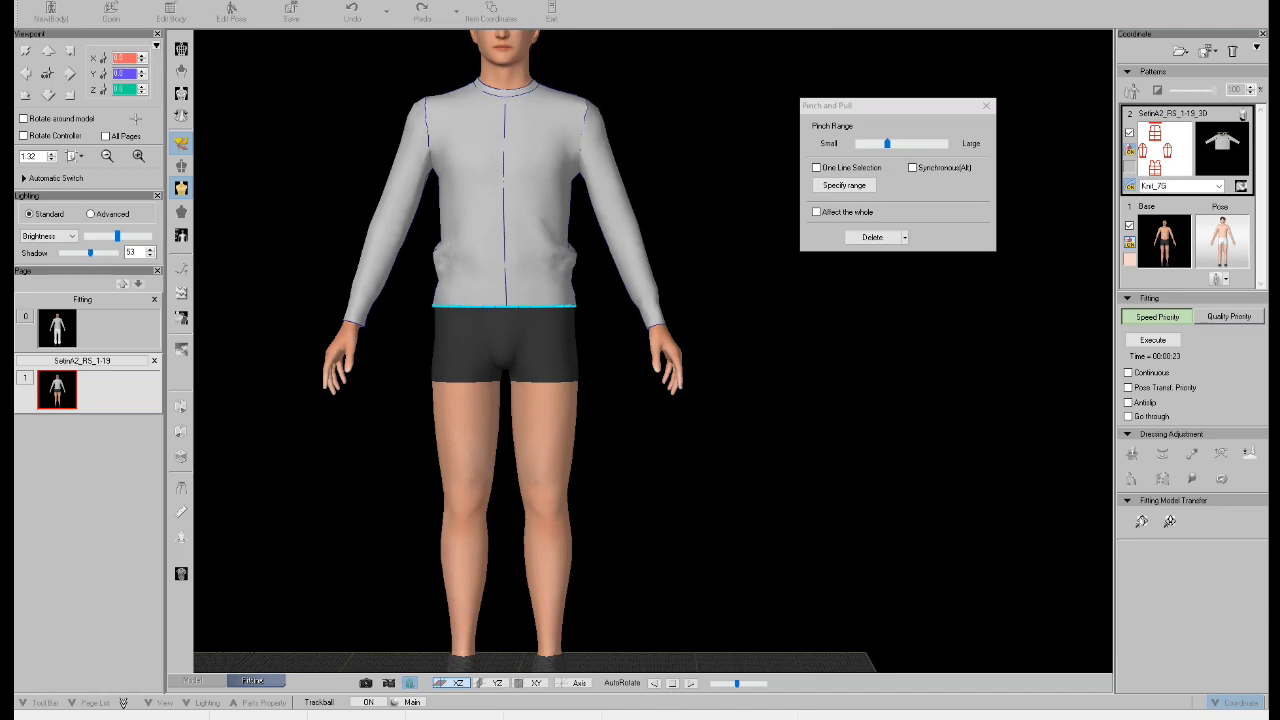
middle_drag(505, 300, 506, 331)
scroll(505, 331, up, 1)
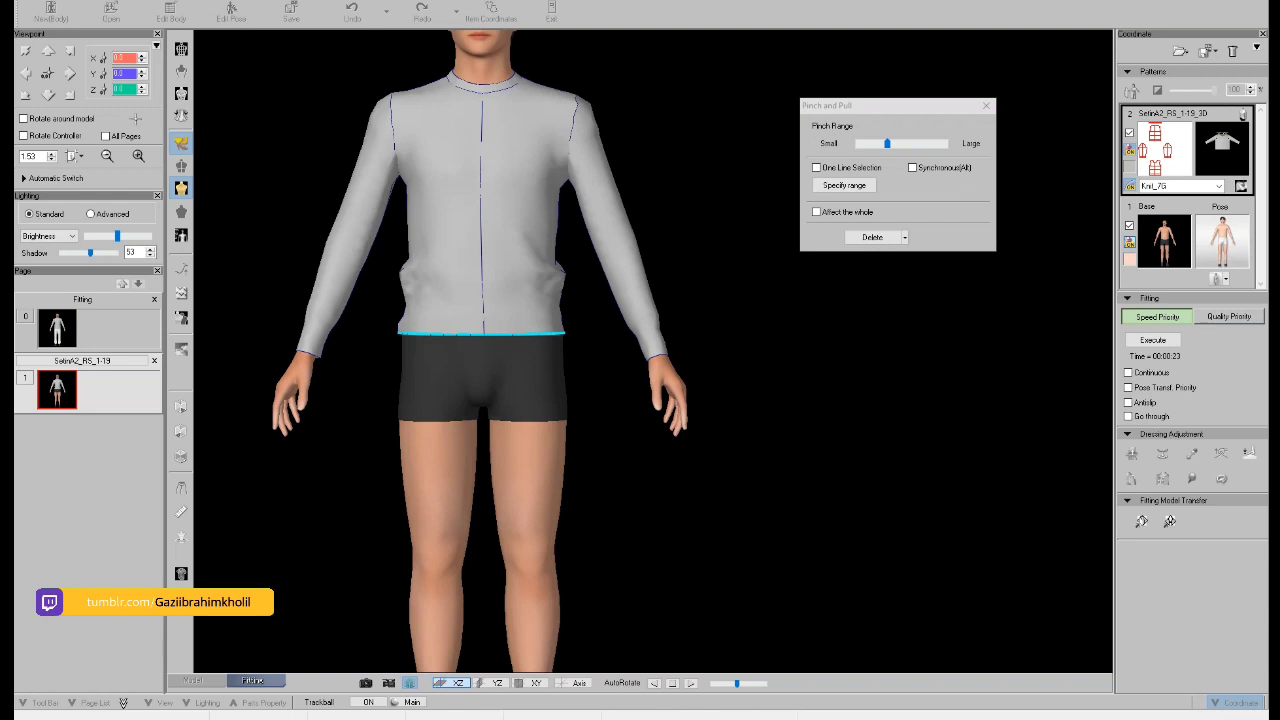
middle_drag(482, 334, 476, 337)
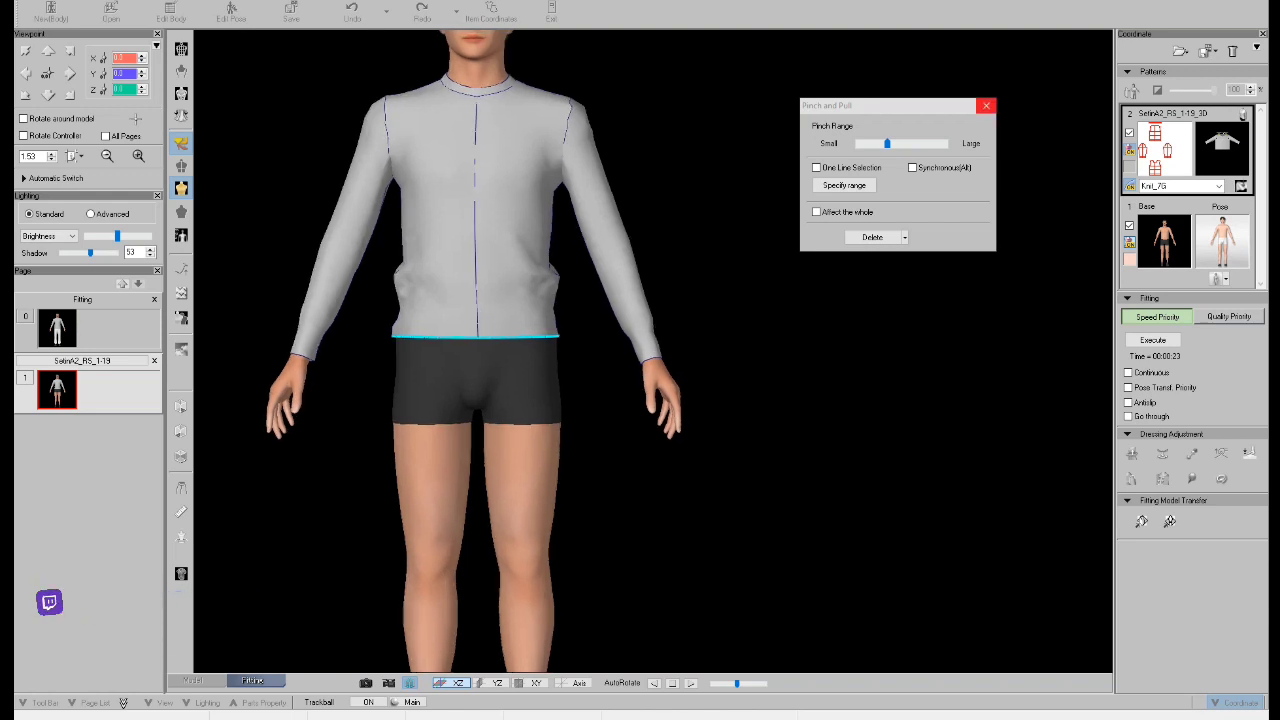
click(986, 106)
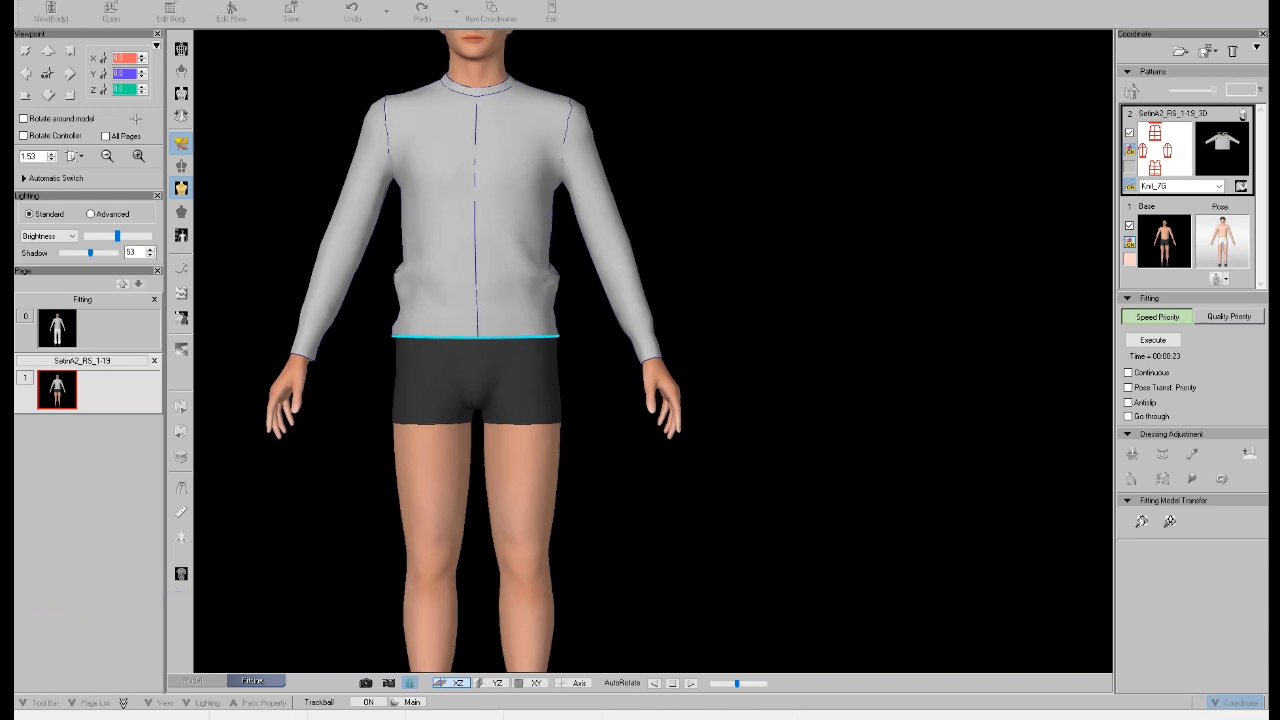
Move the sweater's hem line onto a cross-sectional board at Waist -194 mm and execute the fitting again.
click(1132, 454)
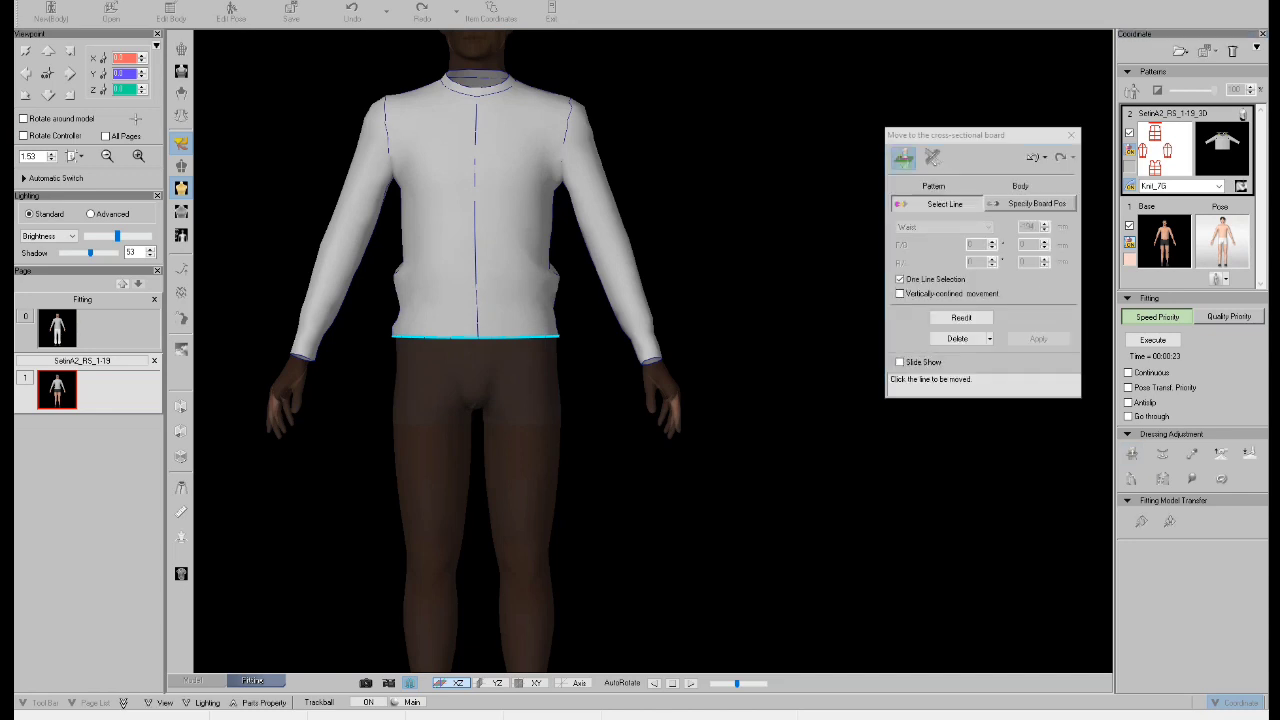
click(540, 337)
middle_drag(540, 337, 539, 322)
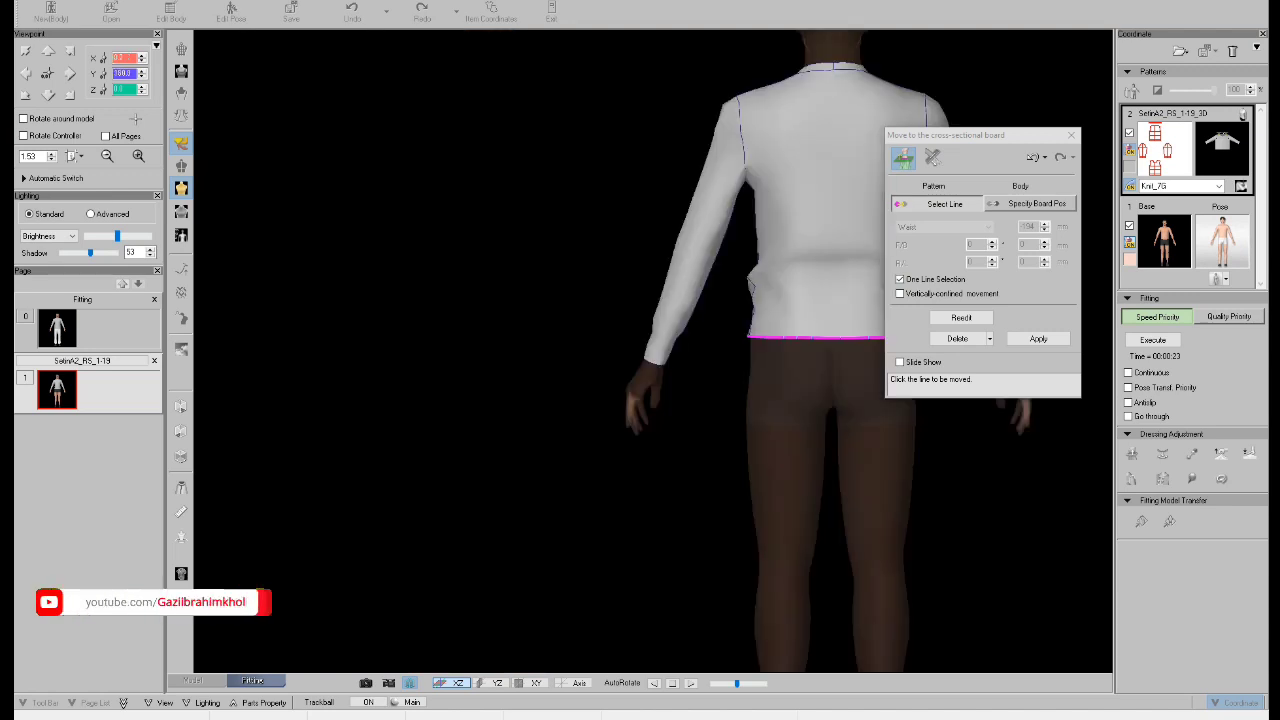
middle_drag(750, 340, 568, 403)
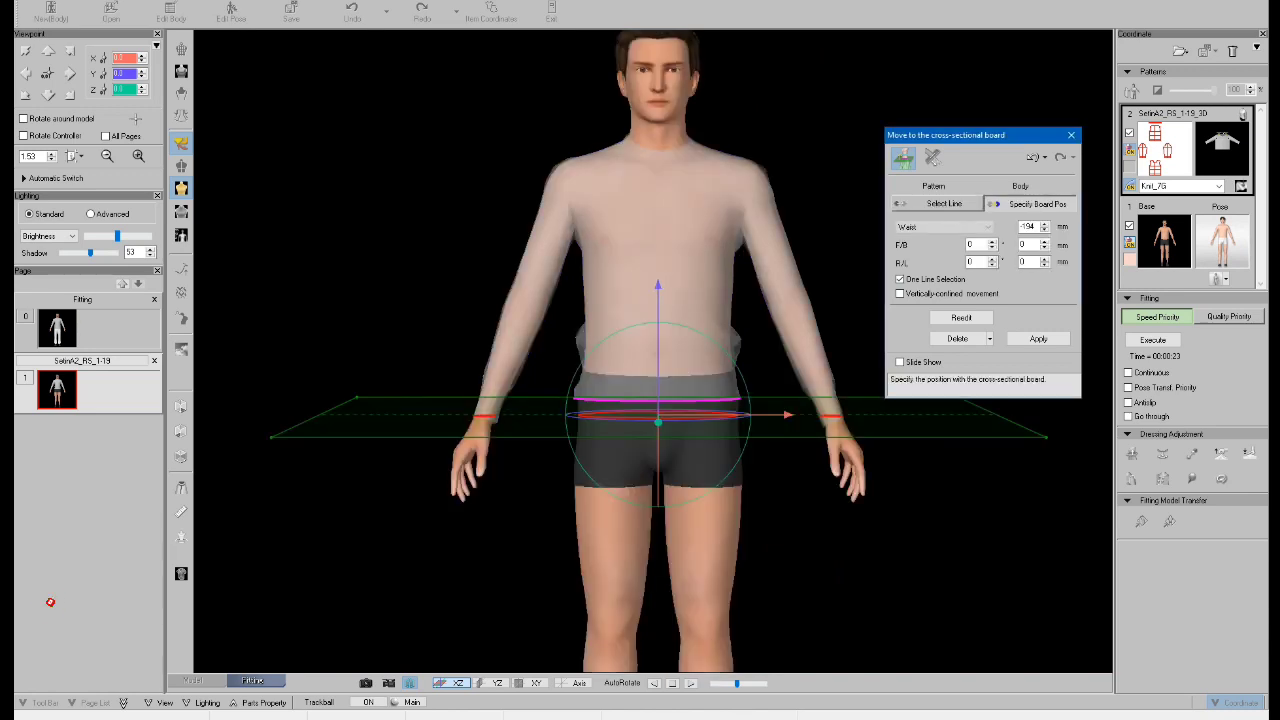
click(1038, 338)
click(1153, 340)
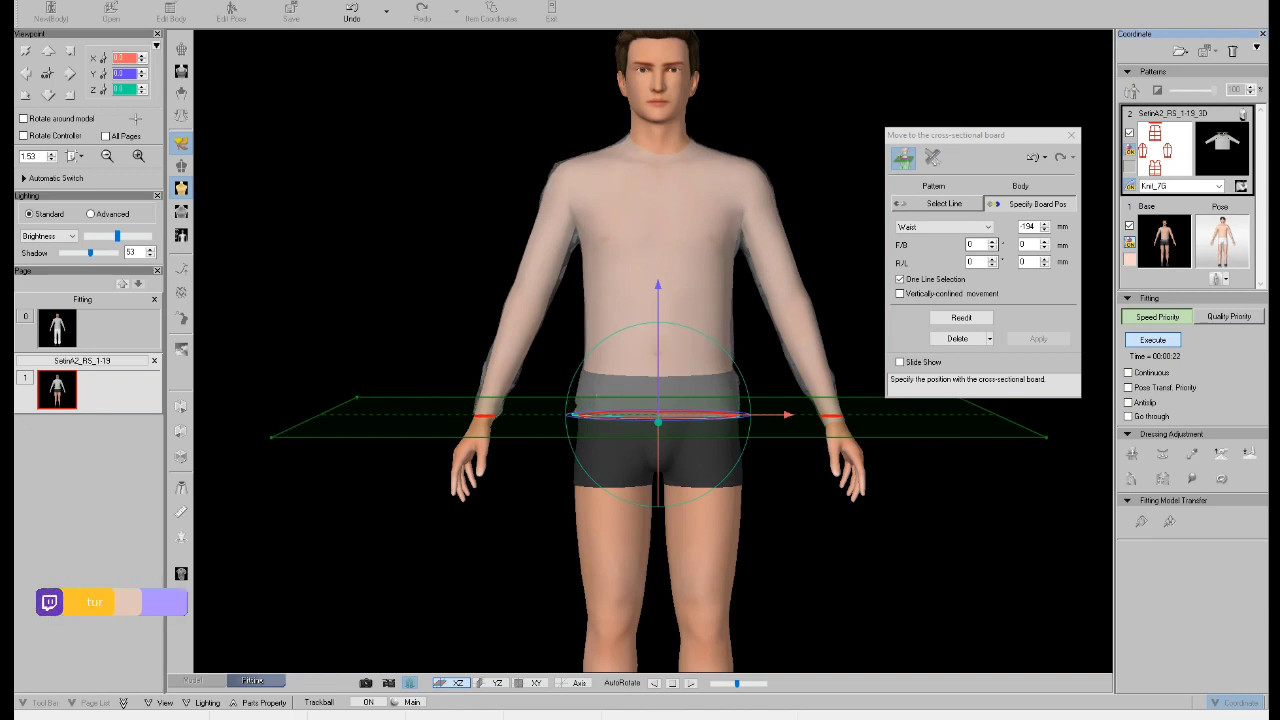
click(1071, 135)
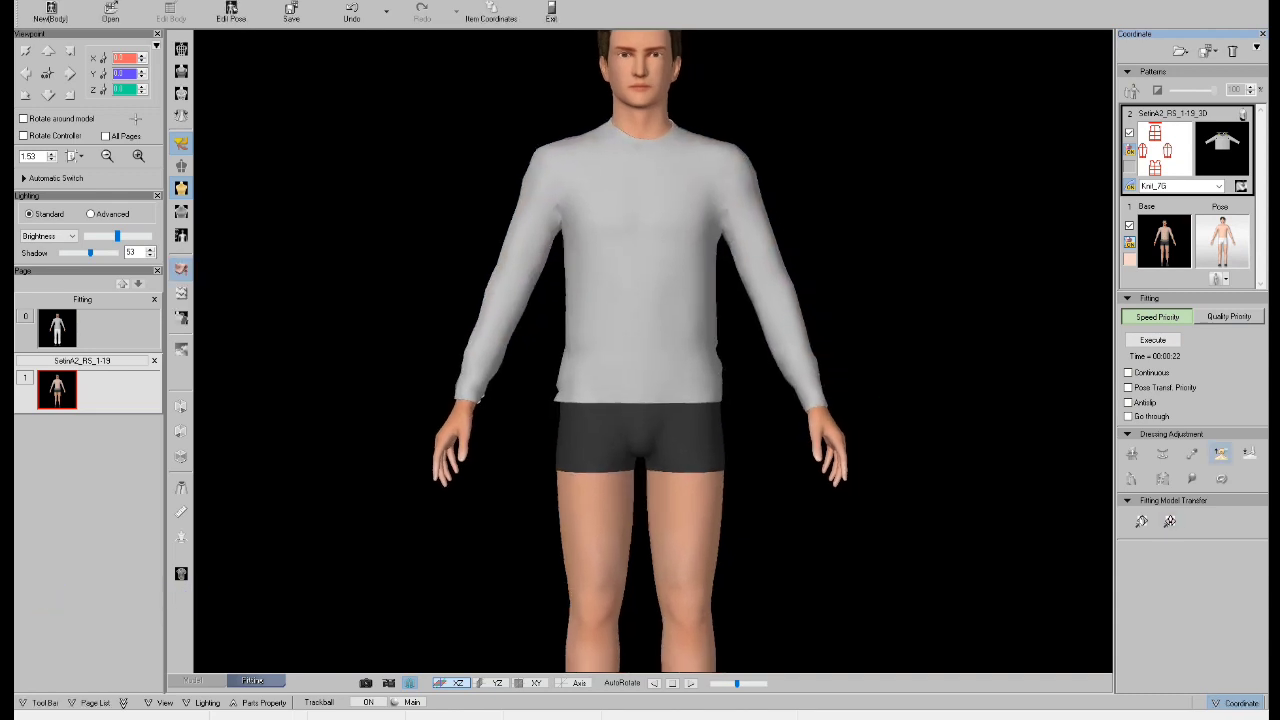
Straighten the folded cuff on the model's right sleeve with Pinch and Pull, and check the garment from the back and front.
middle_drag(560, 350, 790, 362)
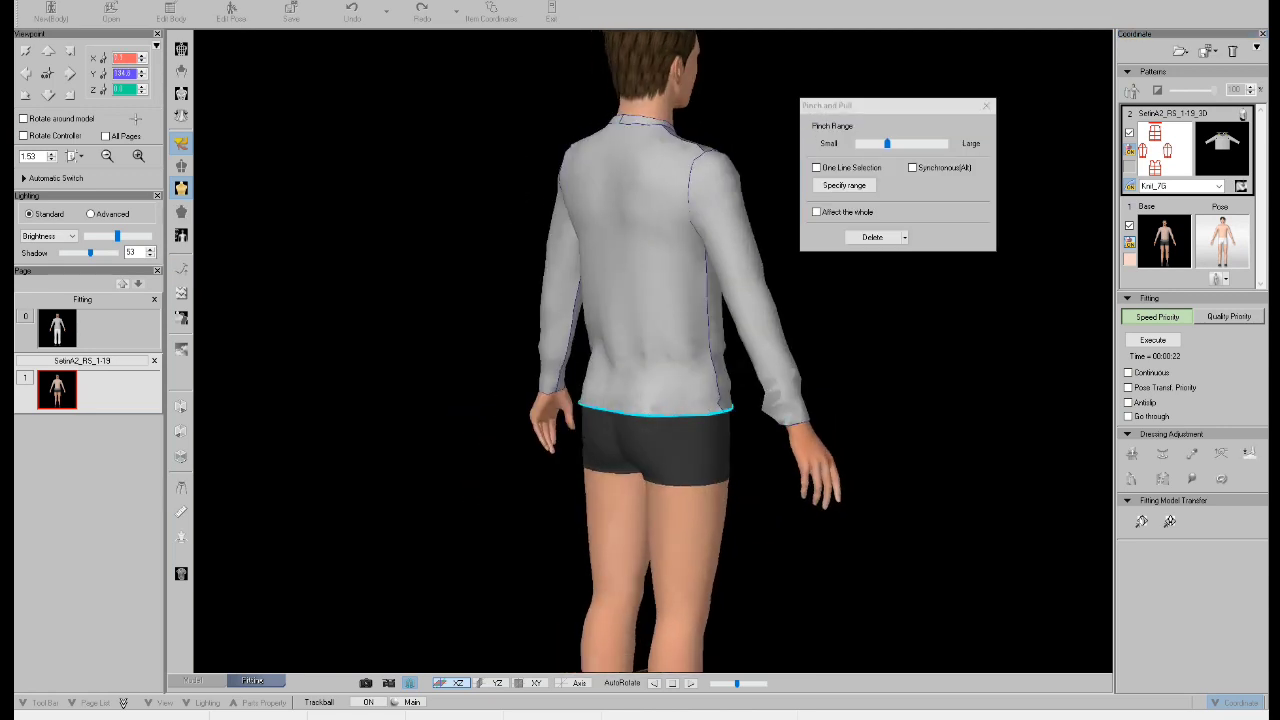
drag(789, 405, 818, 404)
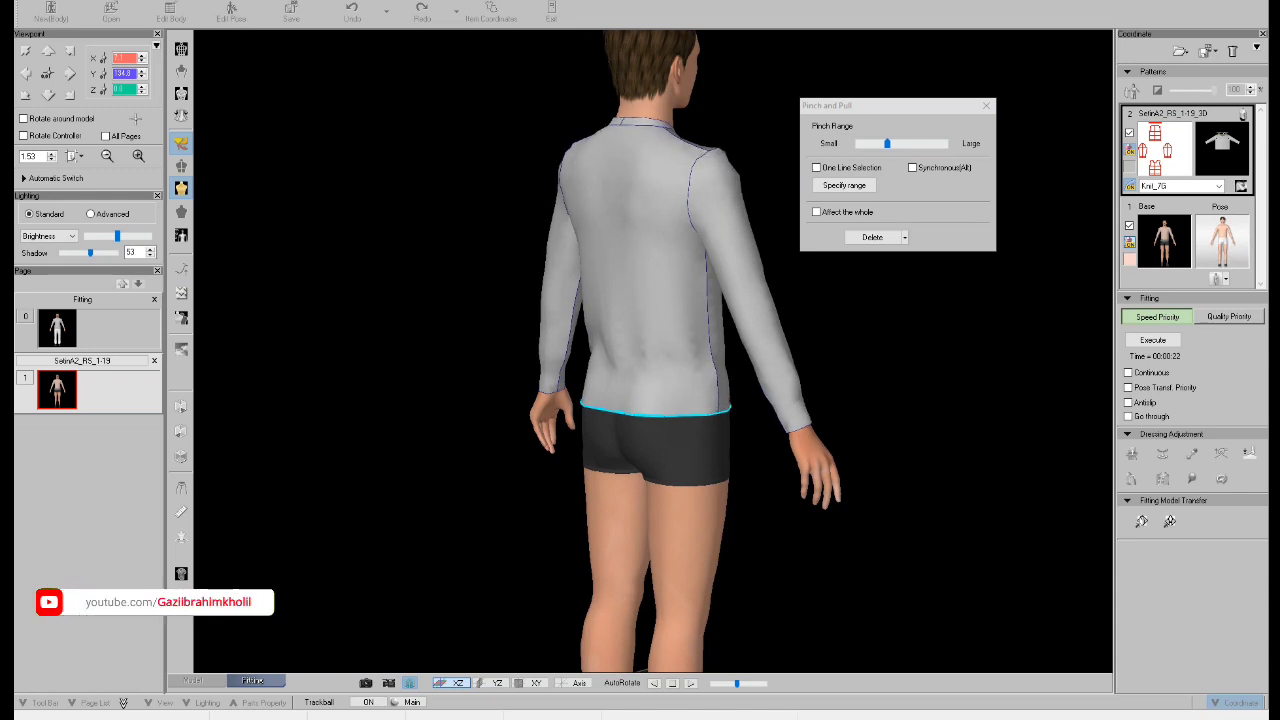
key(space)
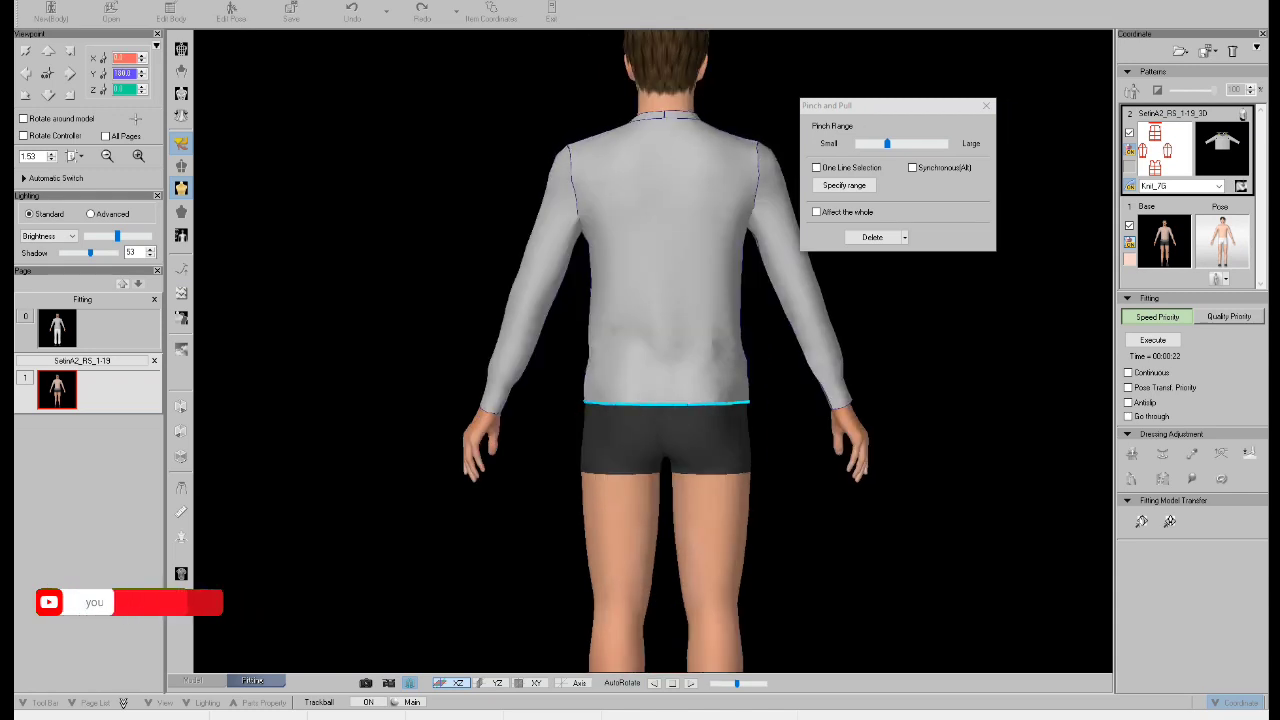
key(space)
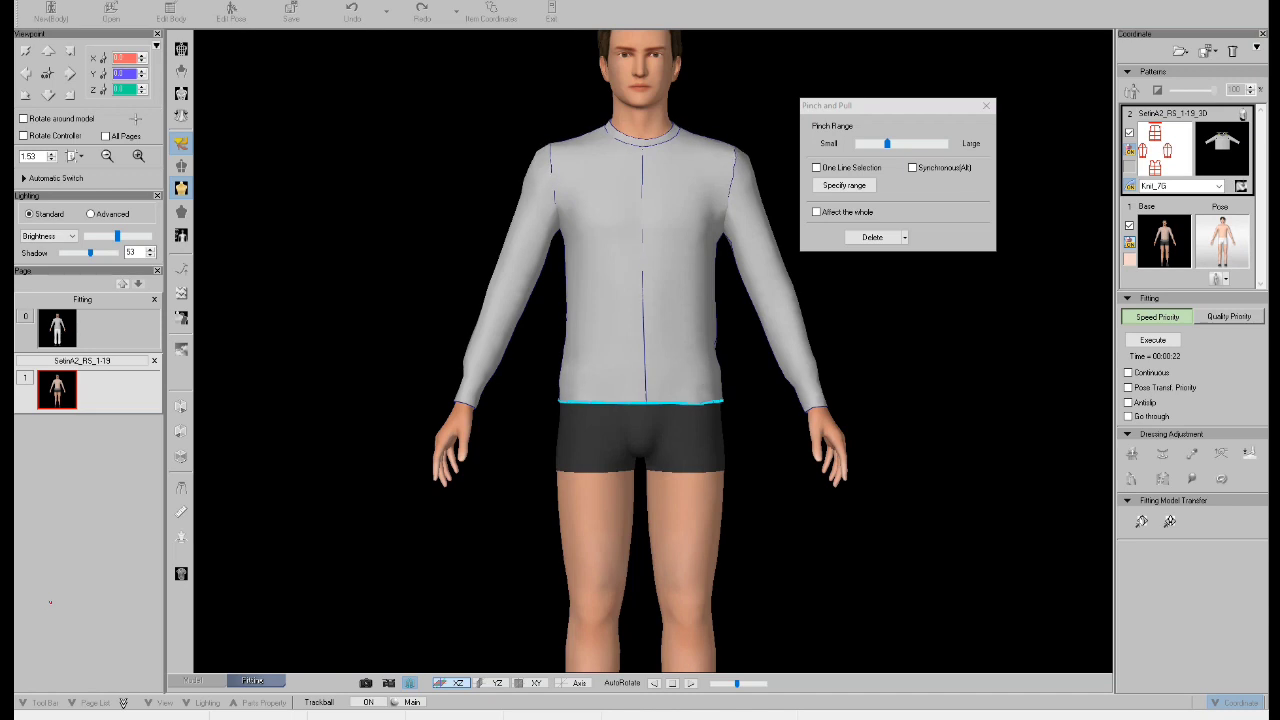
click(986, 106)
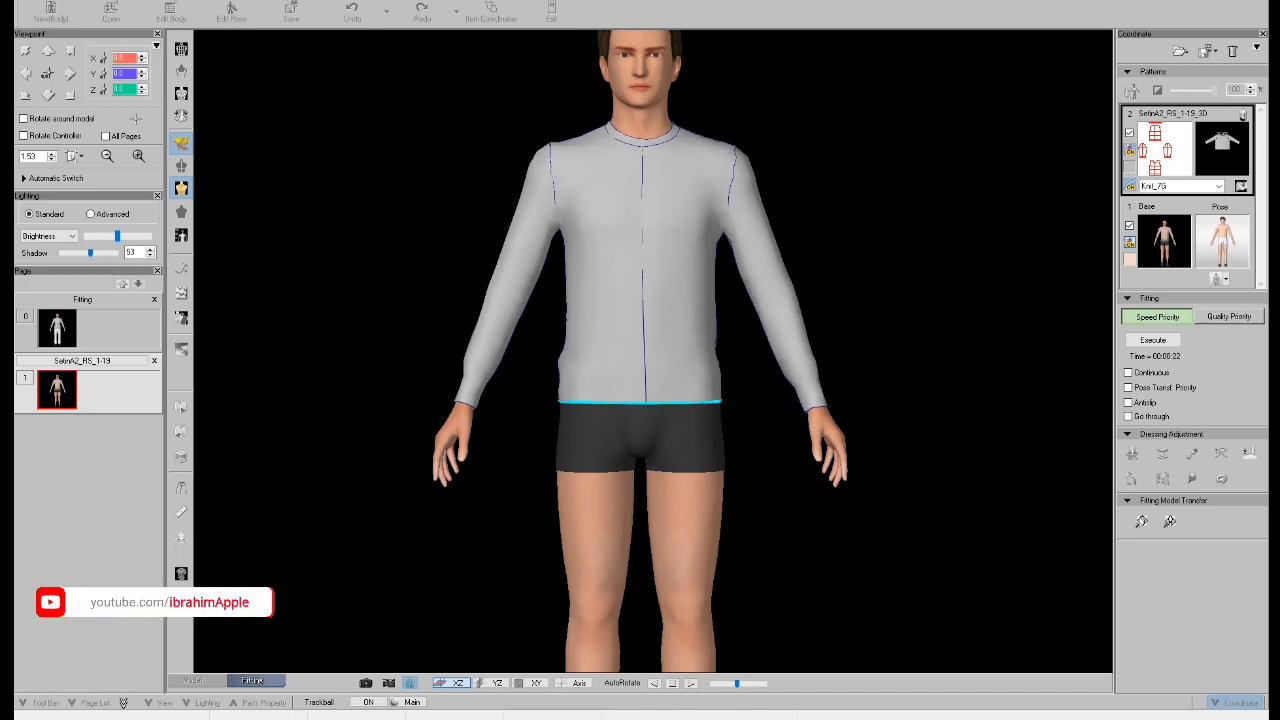
Touch up the sweater's lower side near the hem with Pinch and Pull, and review the garment from the back.
middle_drag(800, 300, 850, 308)
click(1221, 453)
mouse_move(700, 310)
middle_down()
mouse_move(900, 315)
mouse_move(690, 315)
middle_up()
click(986, 105)
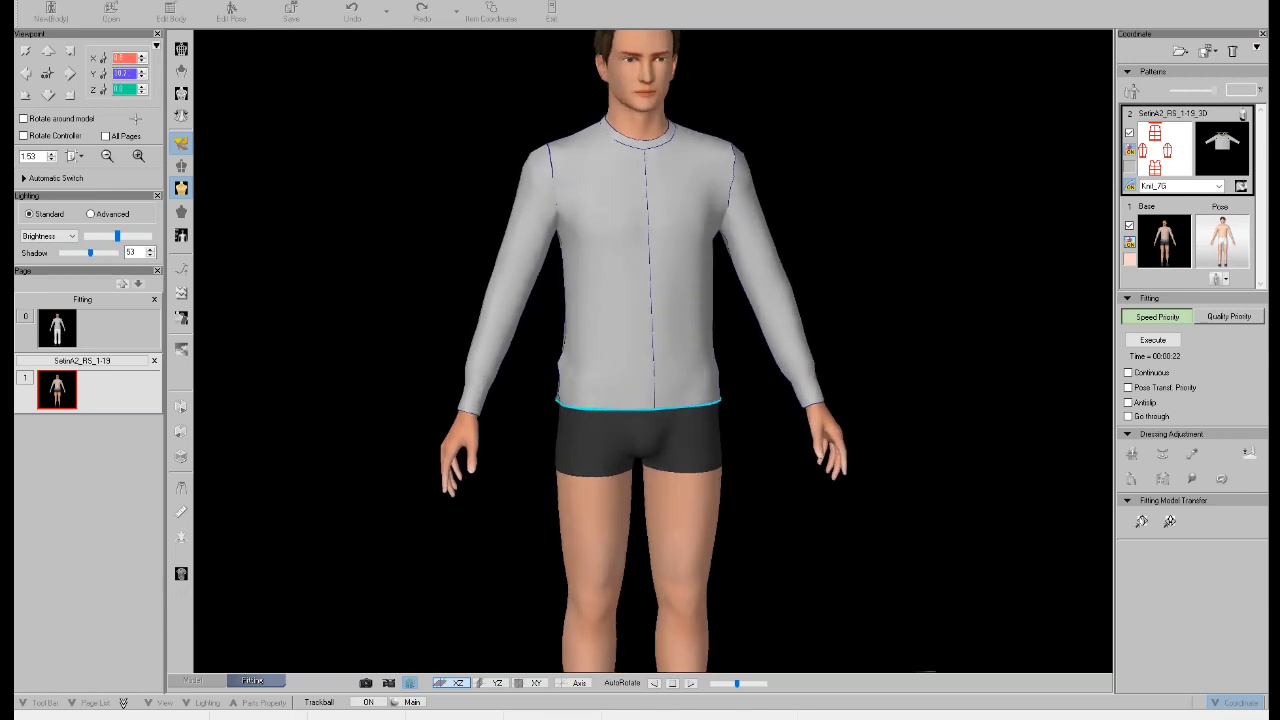
click(48, 50)
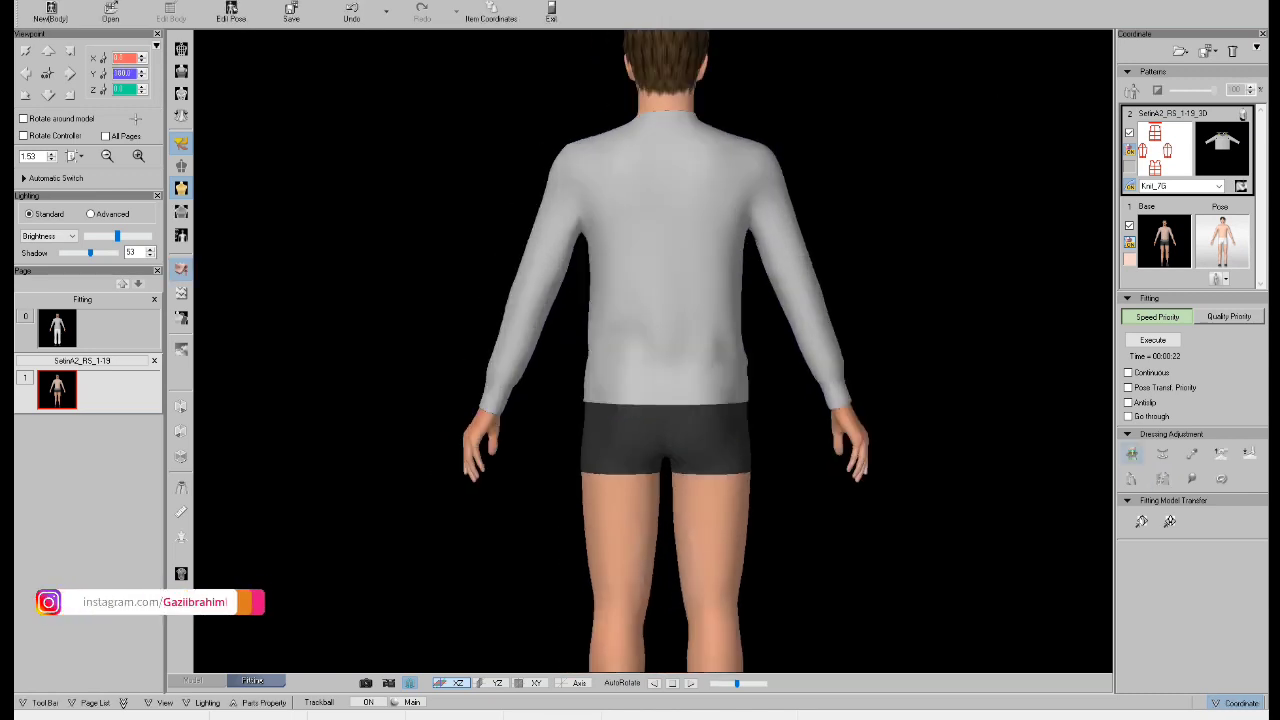
Move the sweater's hem line onto a cross-sectional board at Waist -212 mm and rerun the Speed Priority fitting.
click(1162, 479)
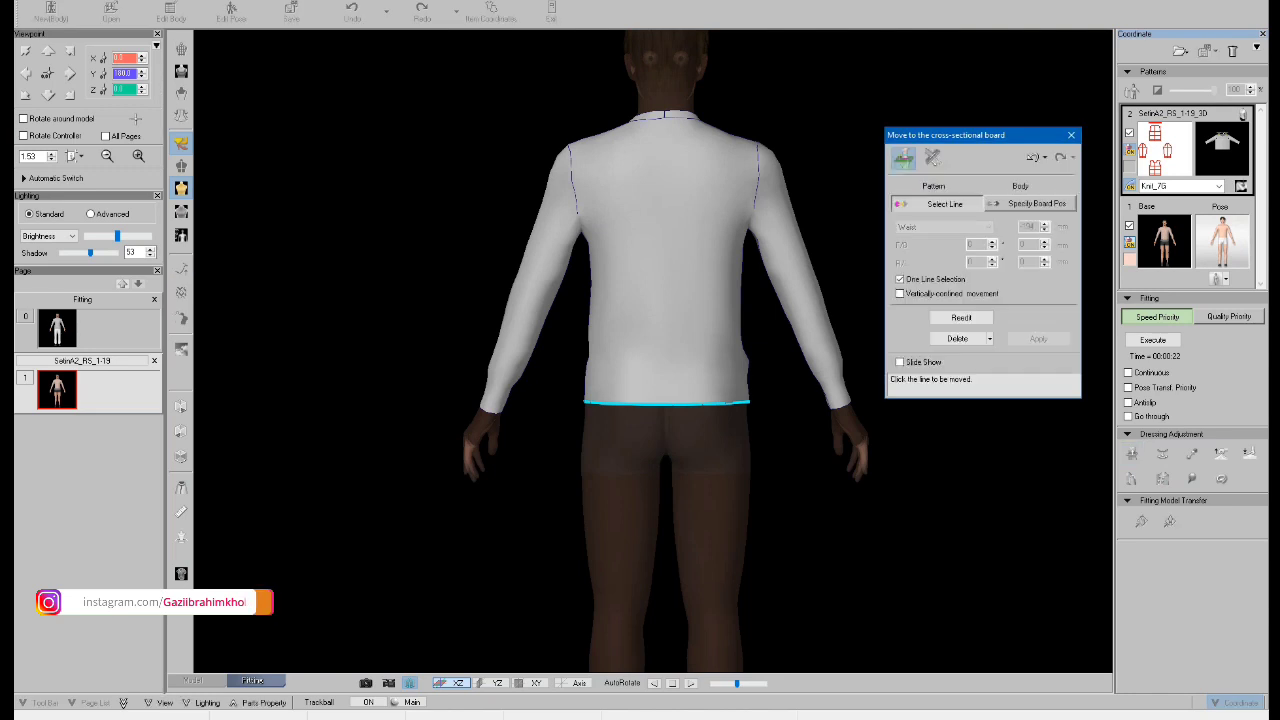
click(720, 407)
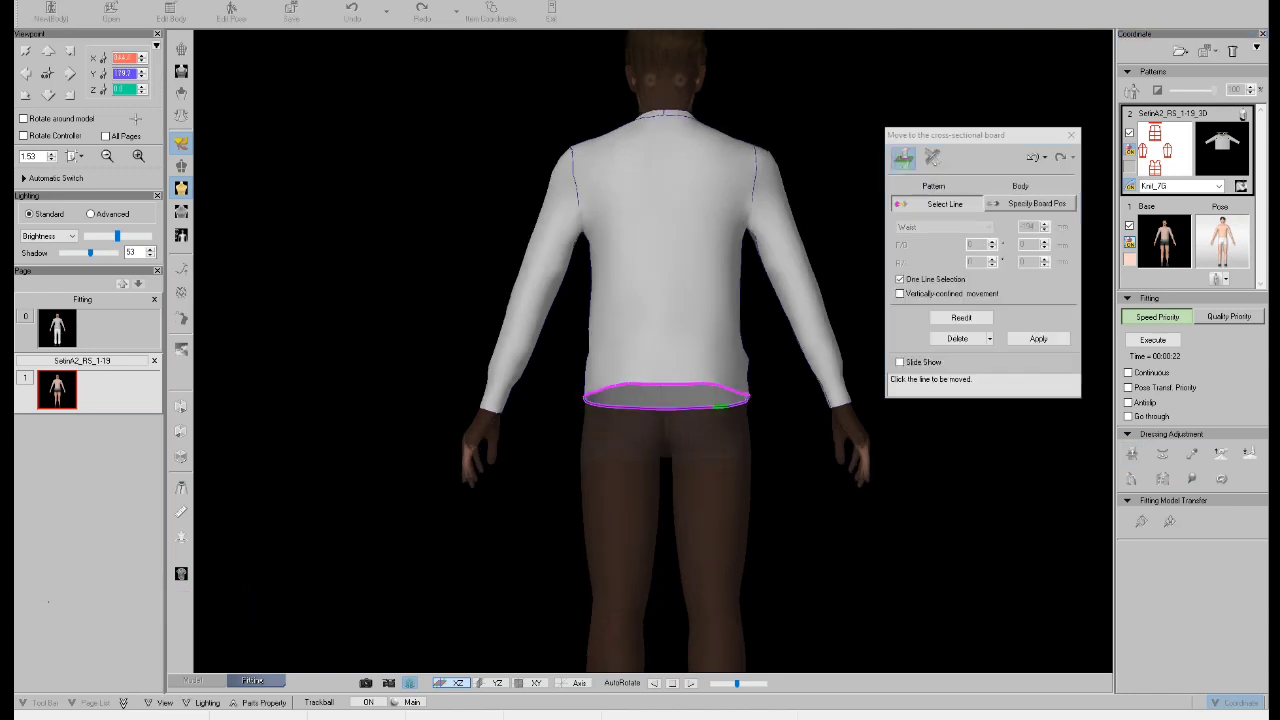
click(48, 95)
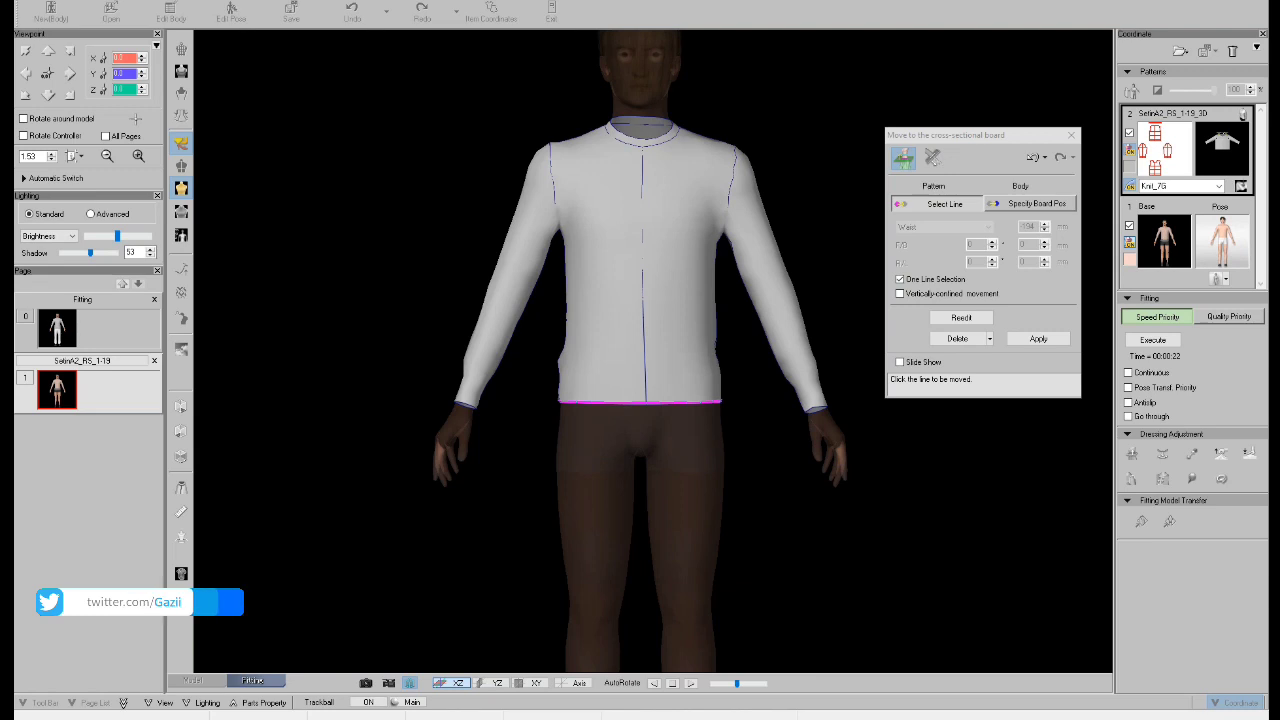
click(1031, 204)
drag(640, 272, 640, 280)
click(1038, 339)
click(1153, 340)
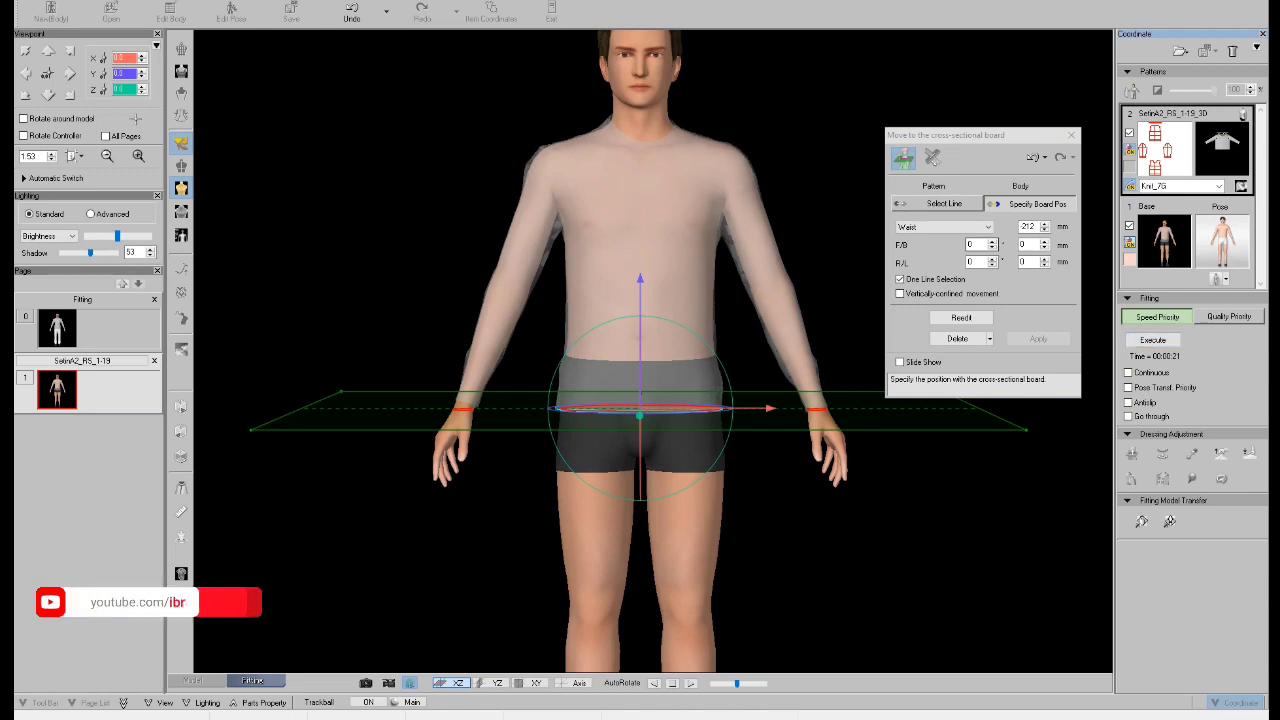
click(1071, 135)
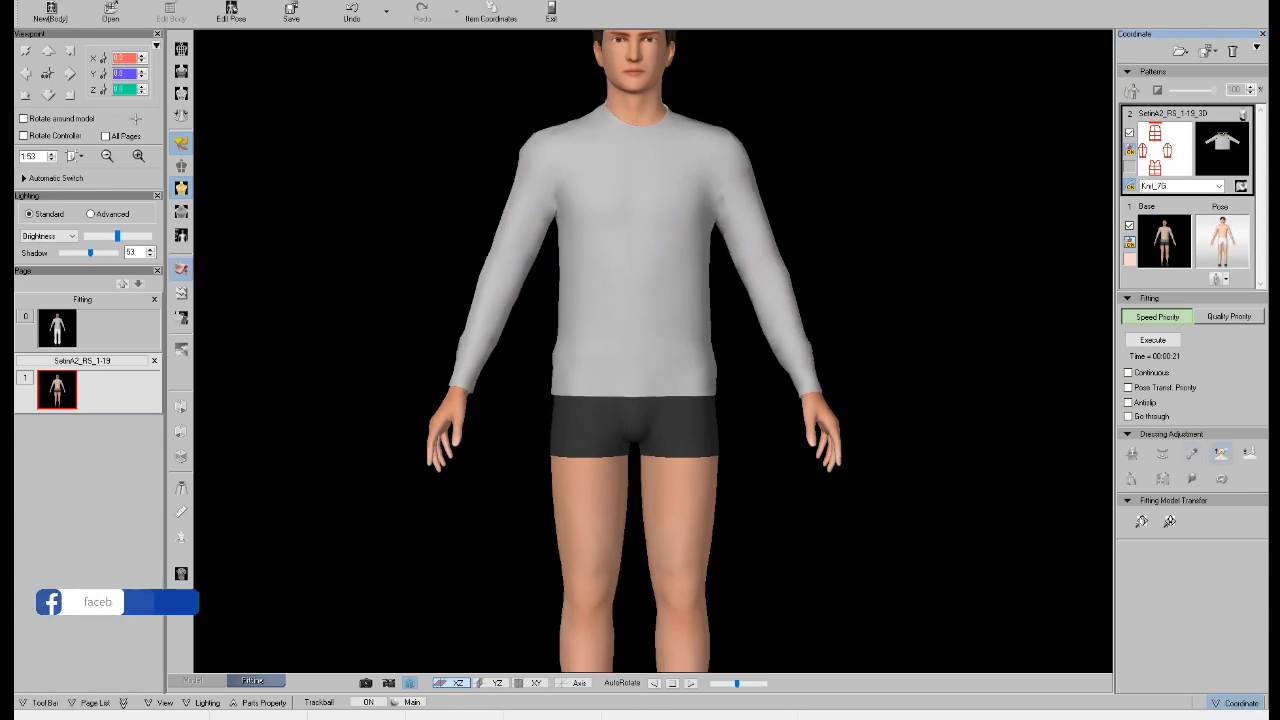
Review the refitted sweater's seams and hem in Pinch and Pull mode, and close the tool.
click(1221, 453)
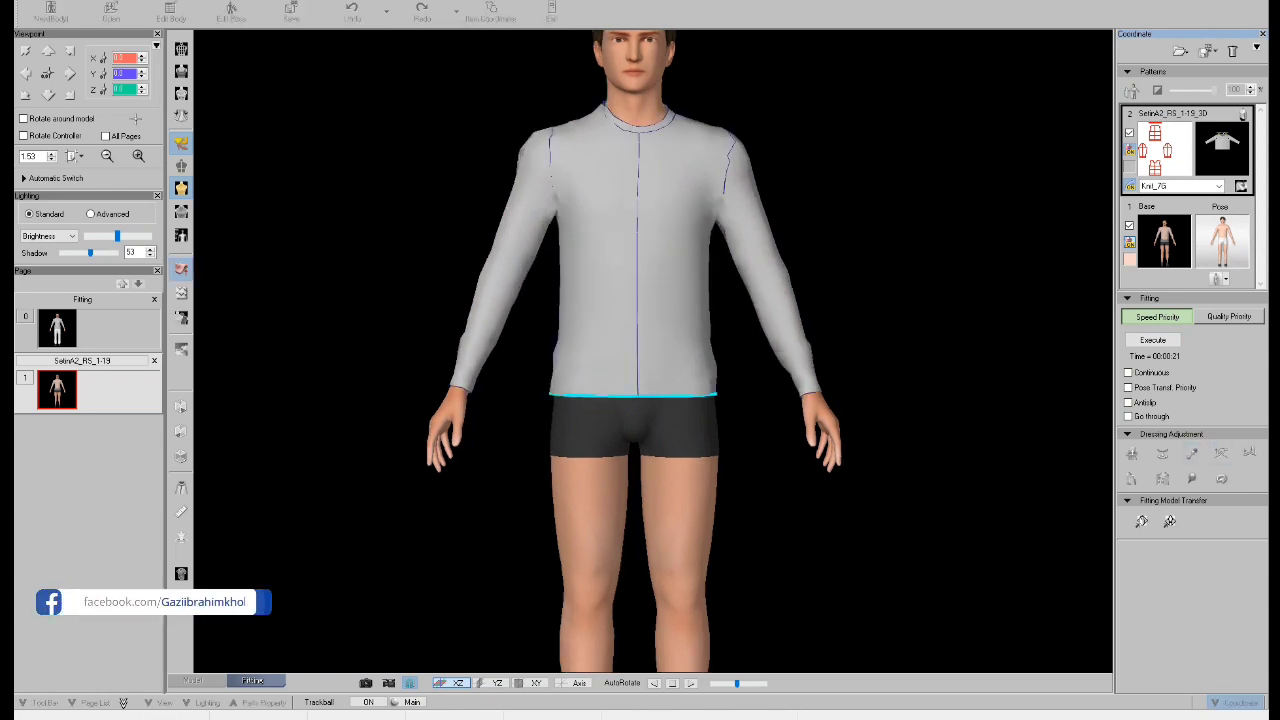
middle_drag(720, 450, 197, 450)
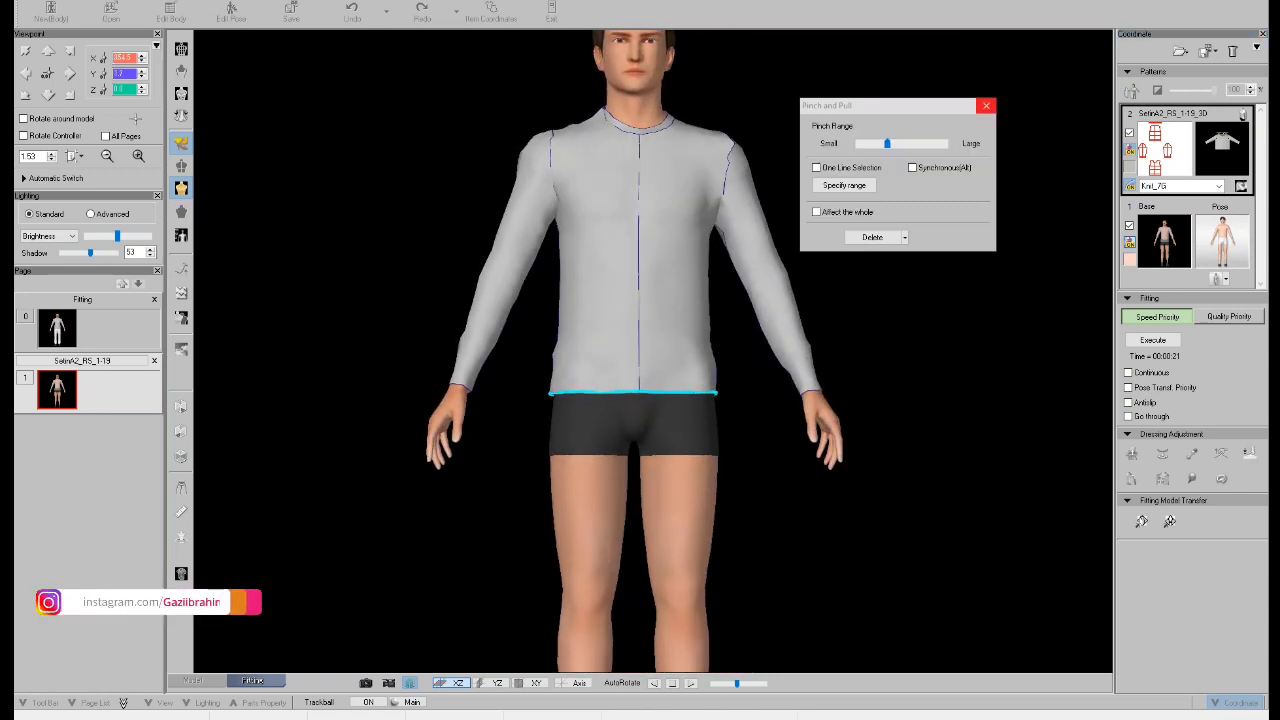
click(986, 105)
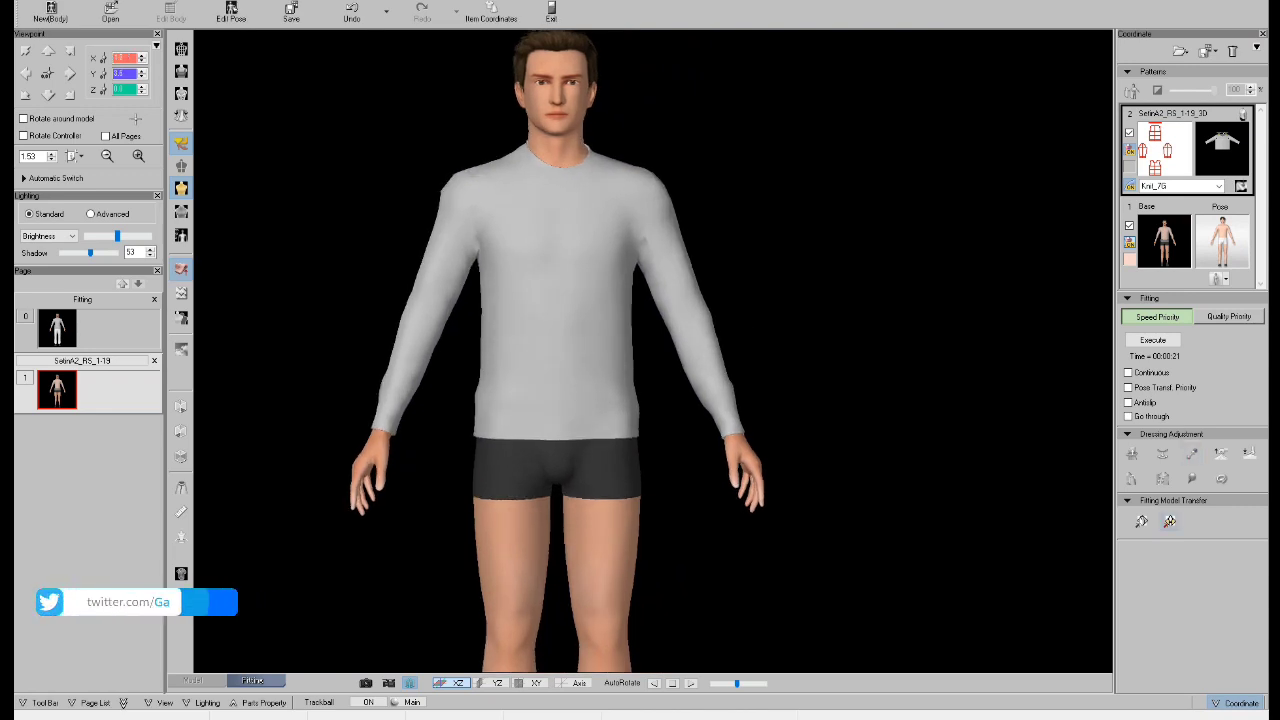
Transfer the fitting model to the design program and create new 7 G knit parts across multiple pages.
click(1170, 521)
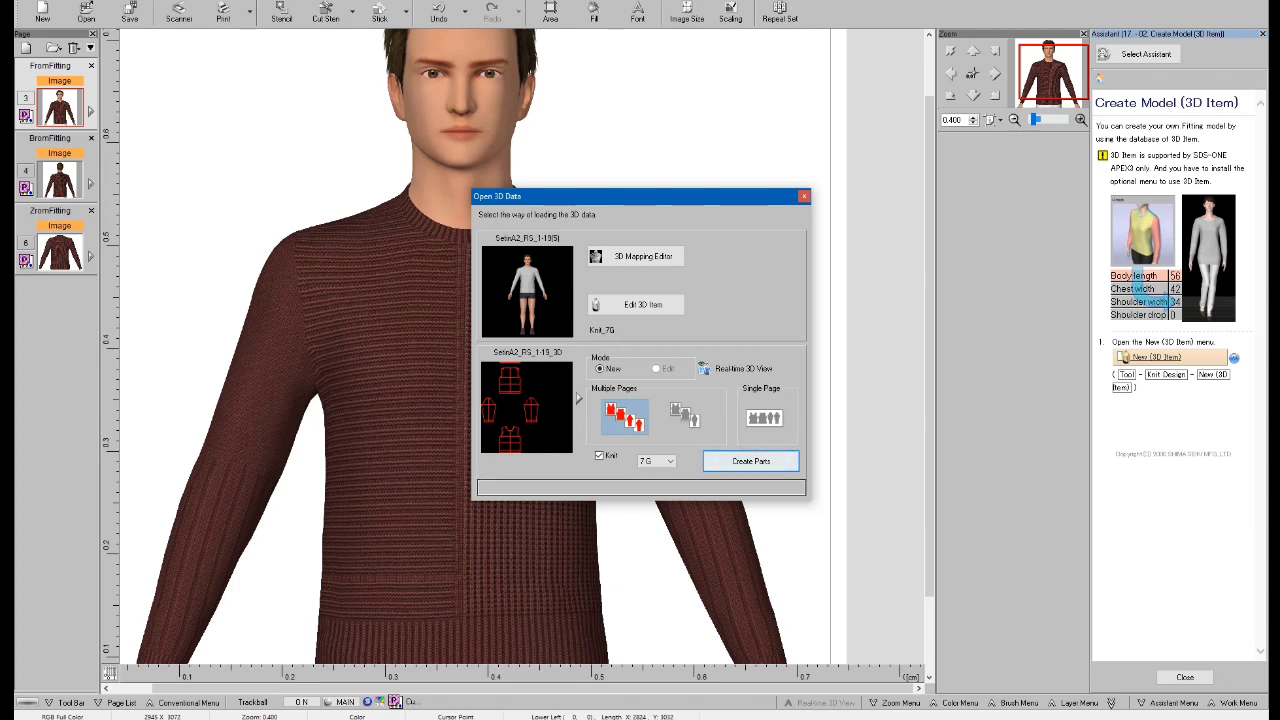
click(751, 461)
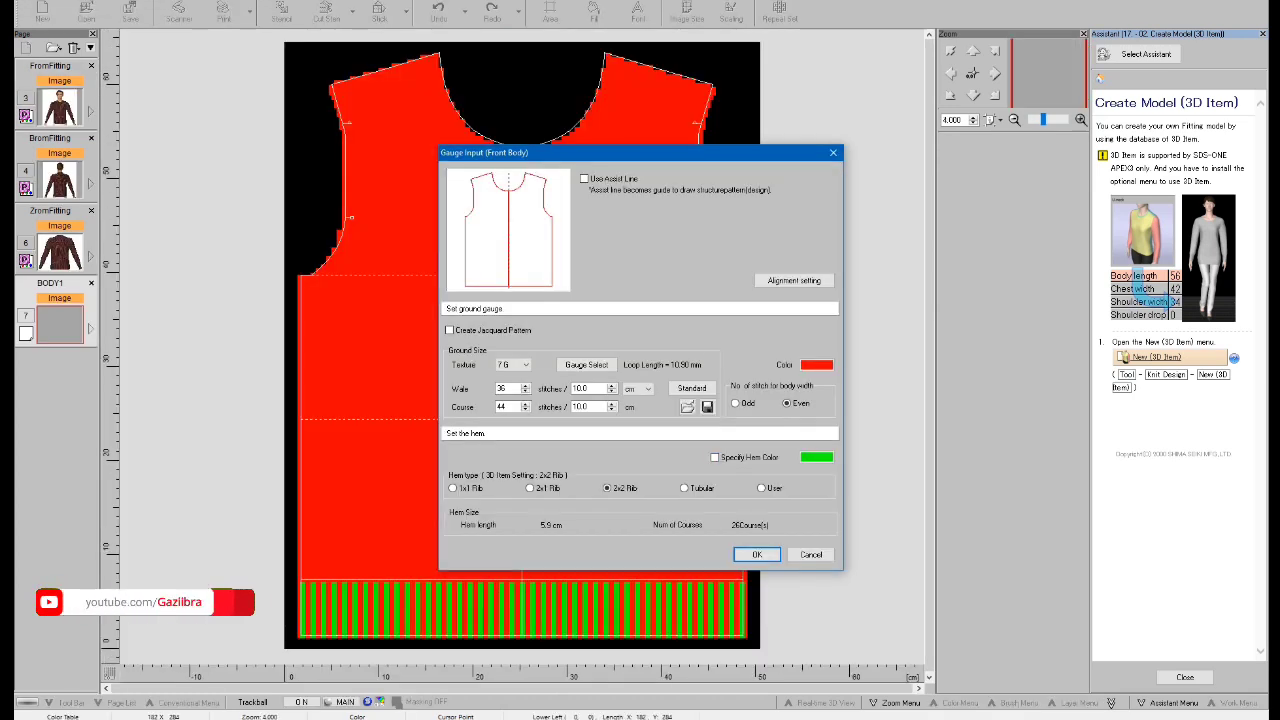
Set the front body's hem type to 1x1 Rib and confirm its gauge input.
drag(705, 154, 817, 86)
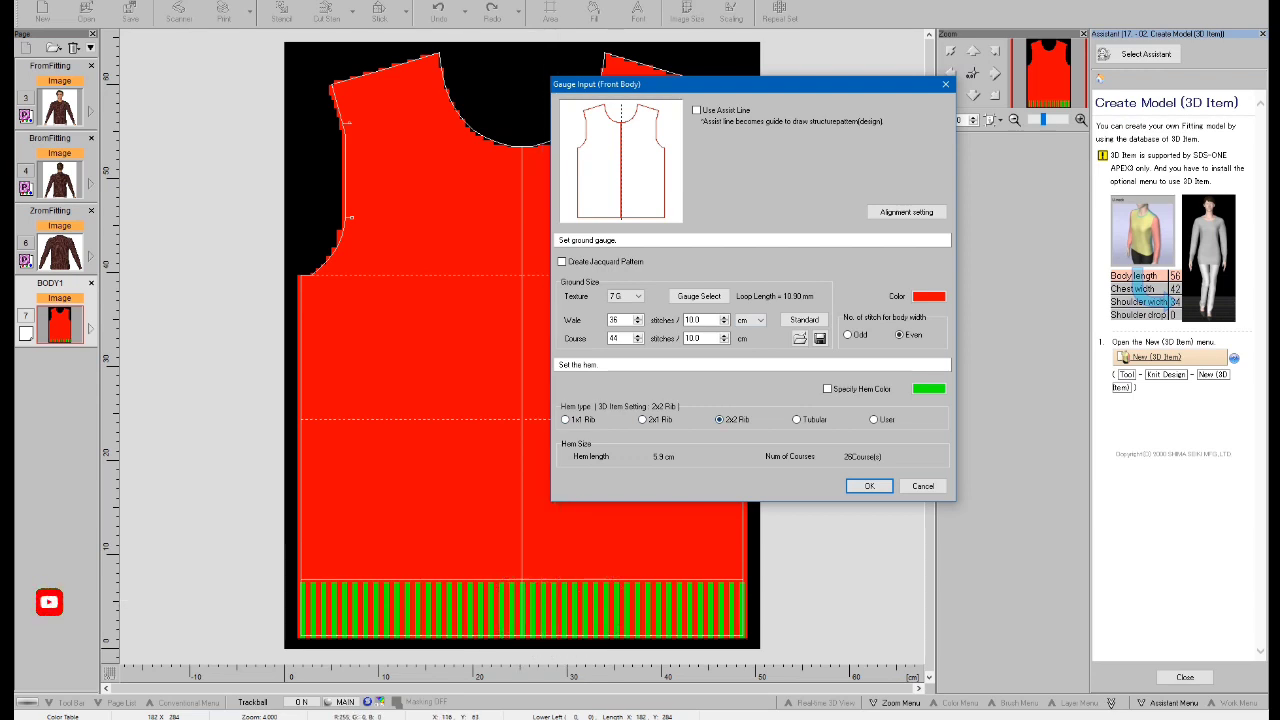
click(643, 420)
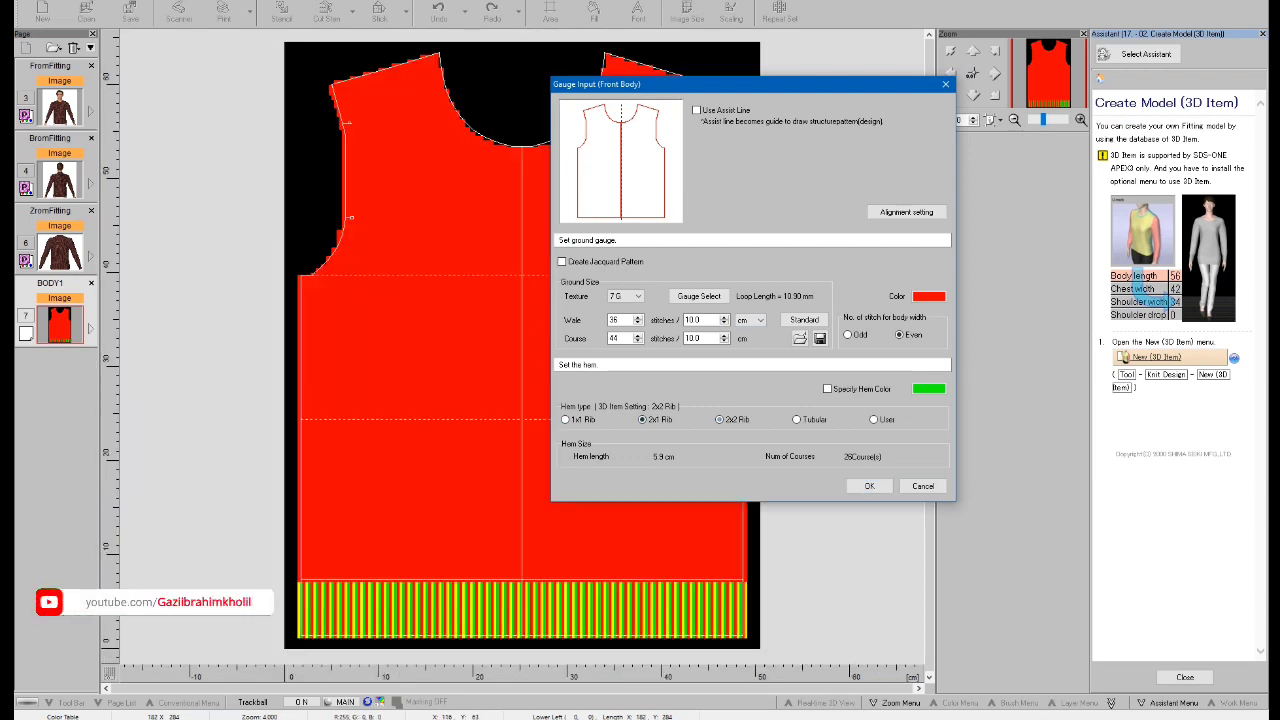
click(566, 420)
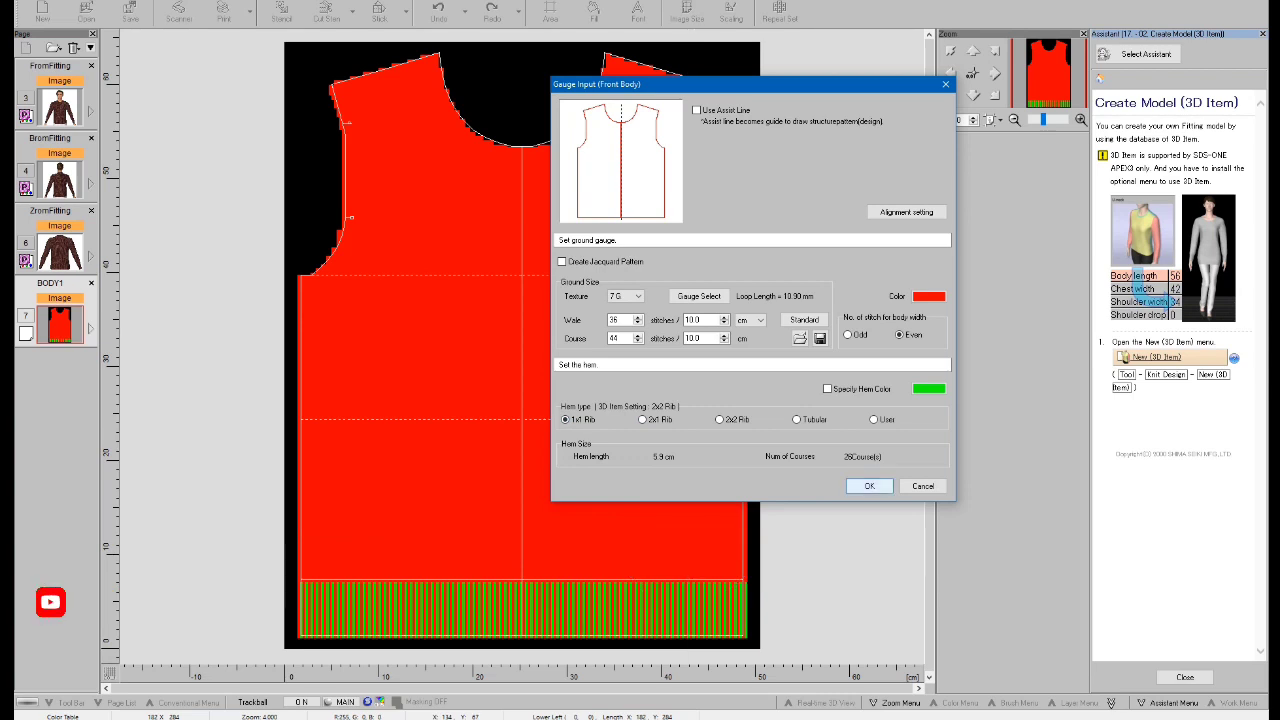
click(870, 486)
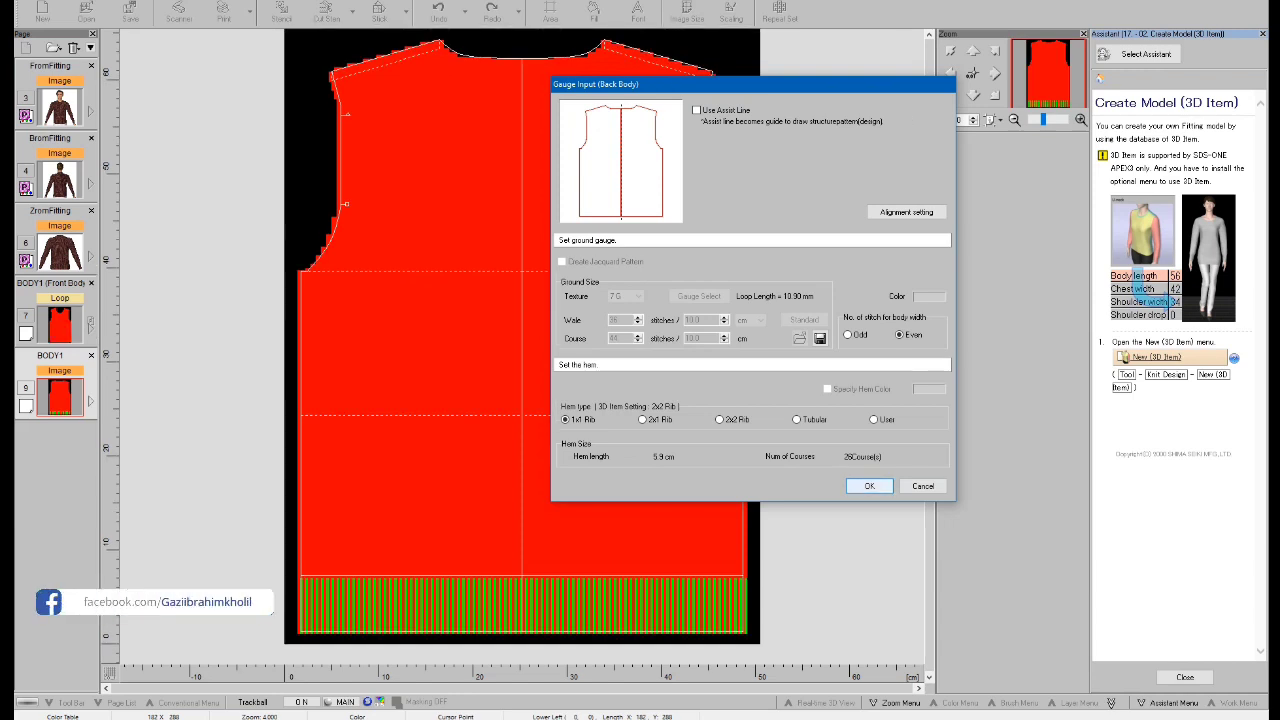
Confirm the gauge inputs for the back body with 1x1 Rib, the right sleeve, the left sleeve and the collar.
click(869, 486)
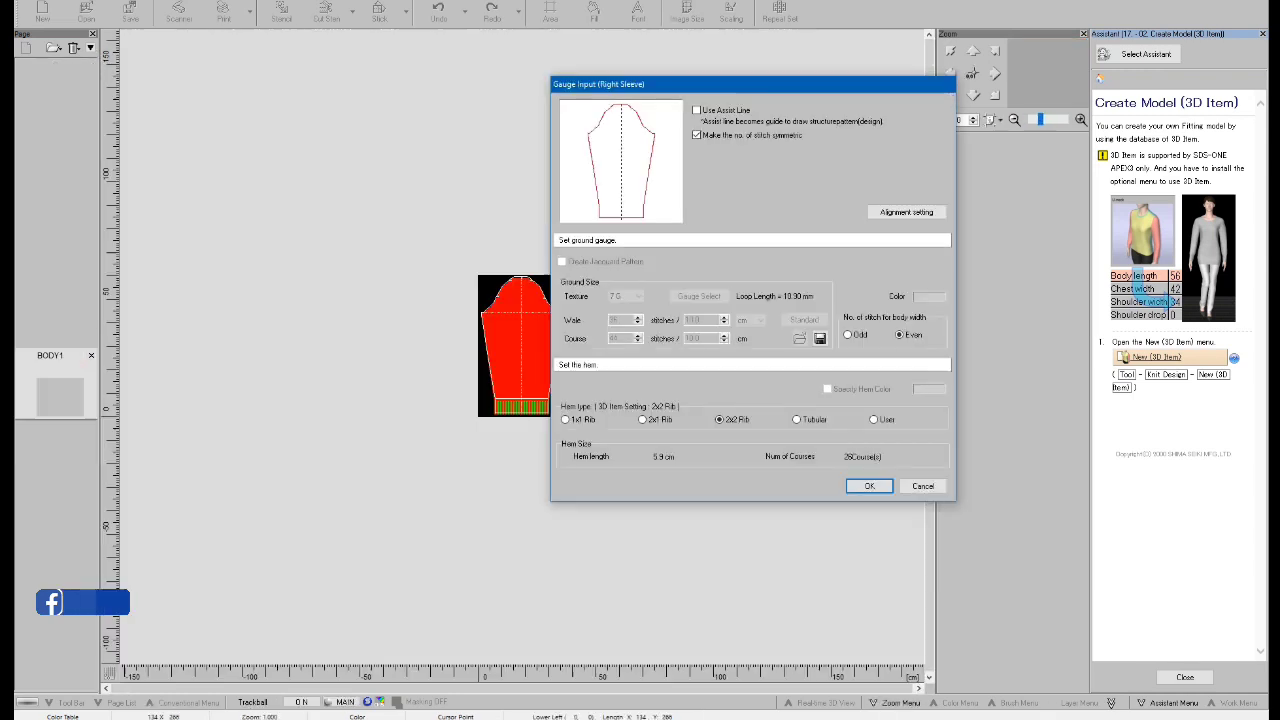
click(869, 486)
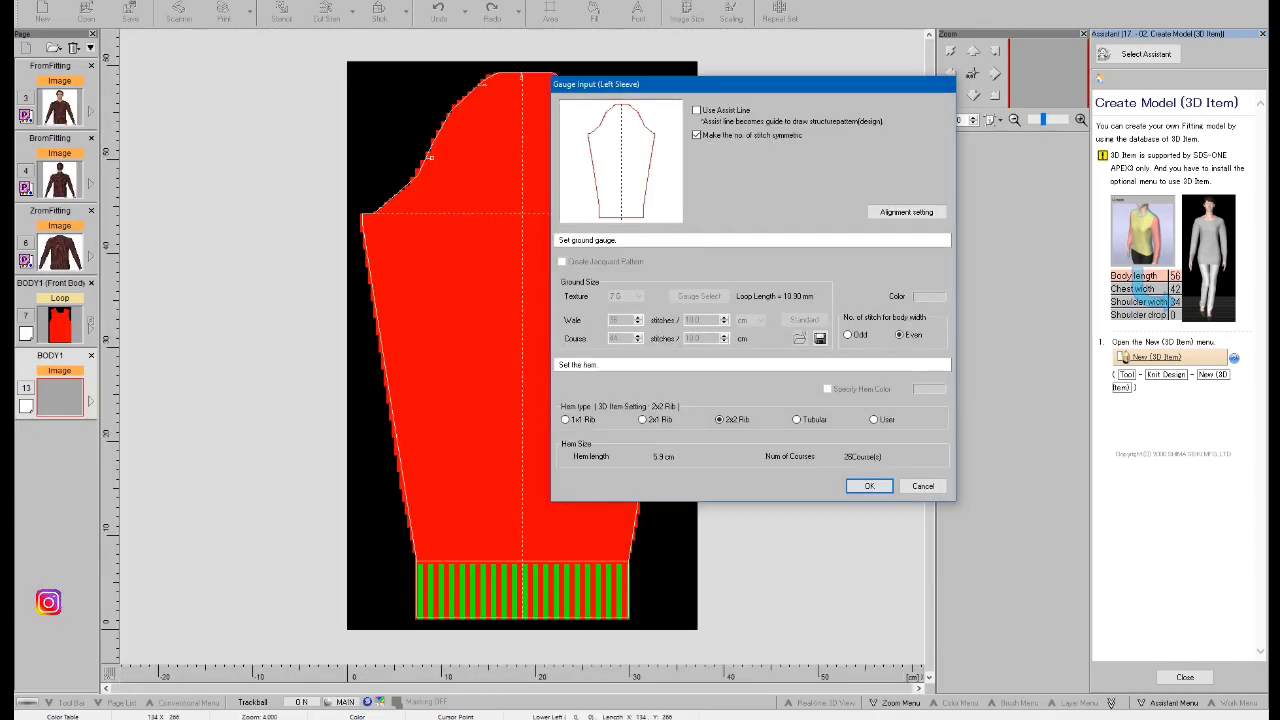
click(869, 486)
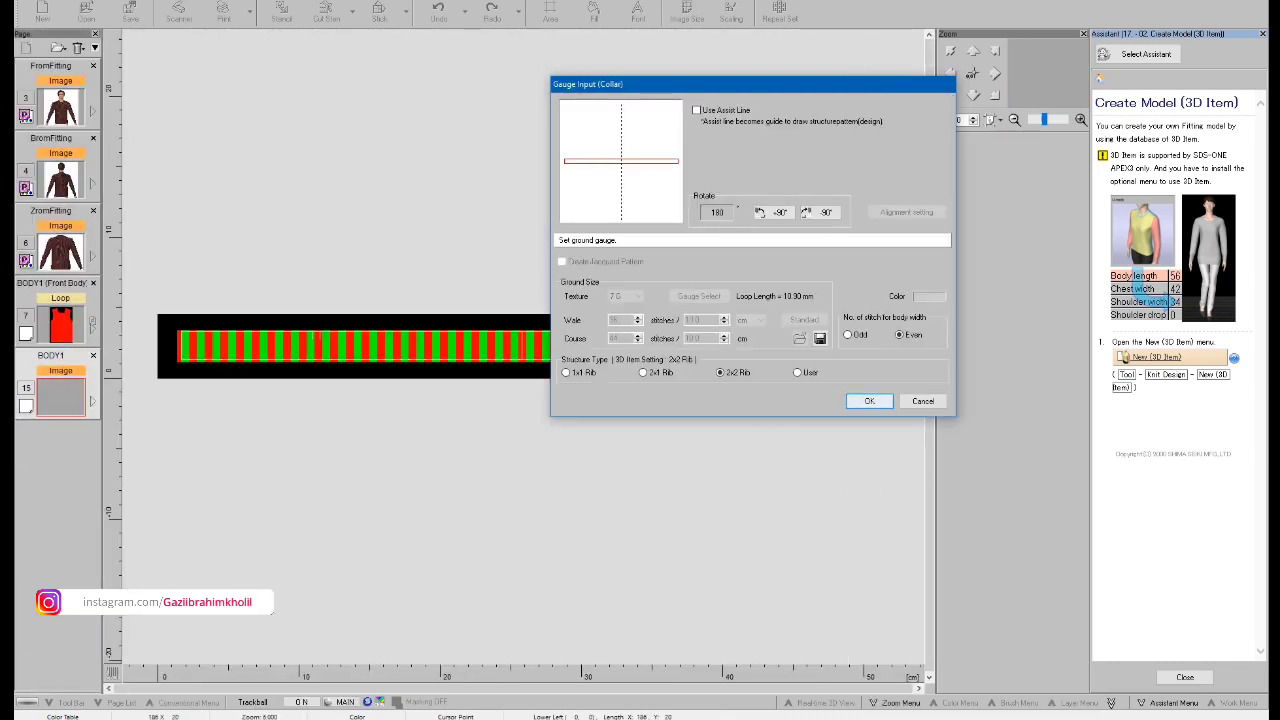
click(866, 401)
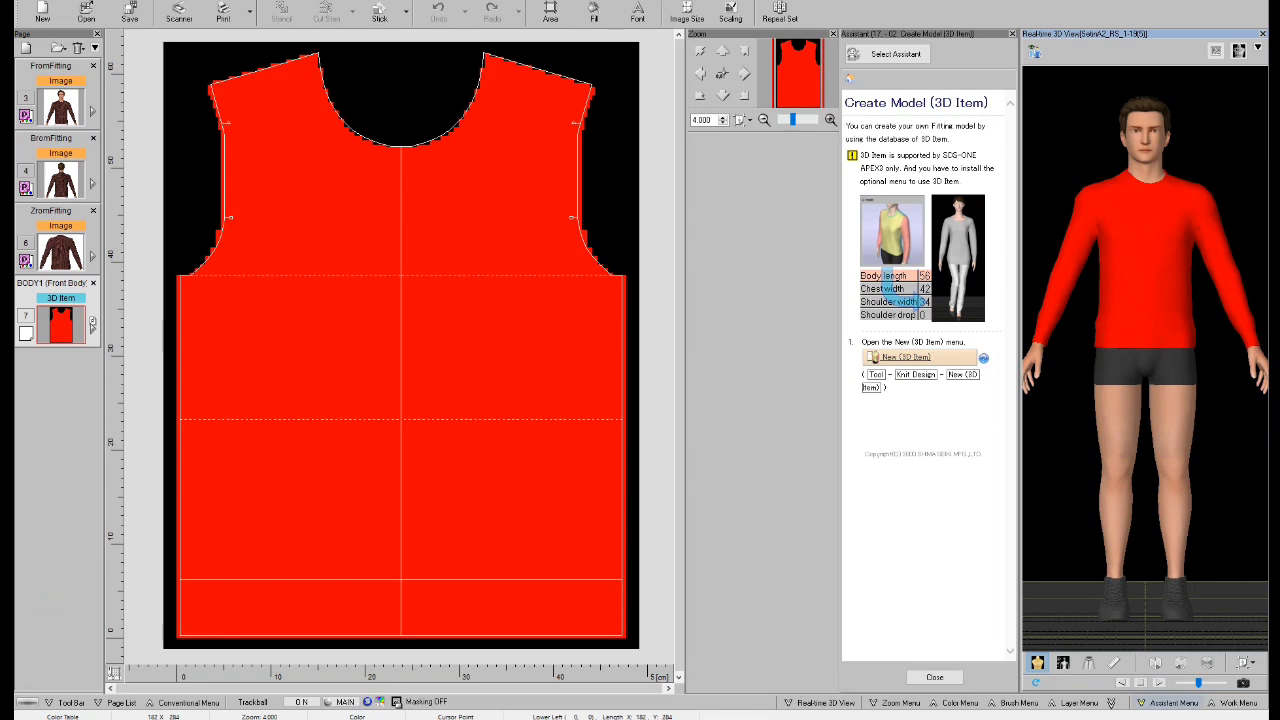
Load the Knit design (Basic) assistant for creating a stripe pattern and go to its section on checking the pattern in loops.
click(1173, 703)
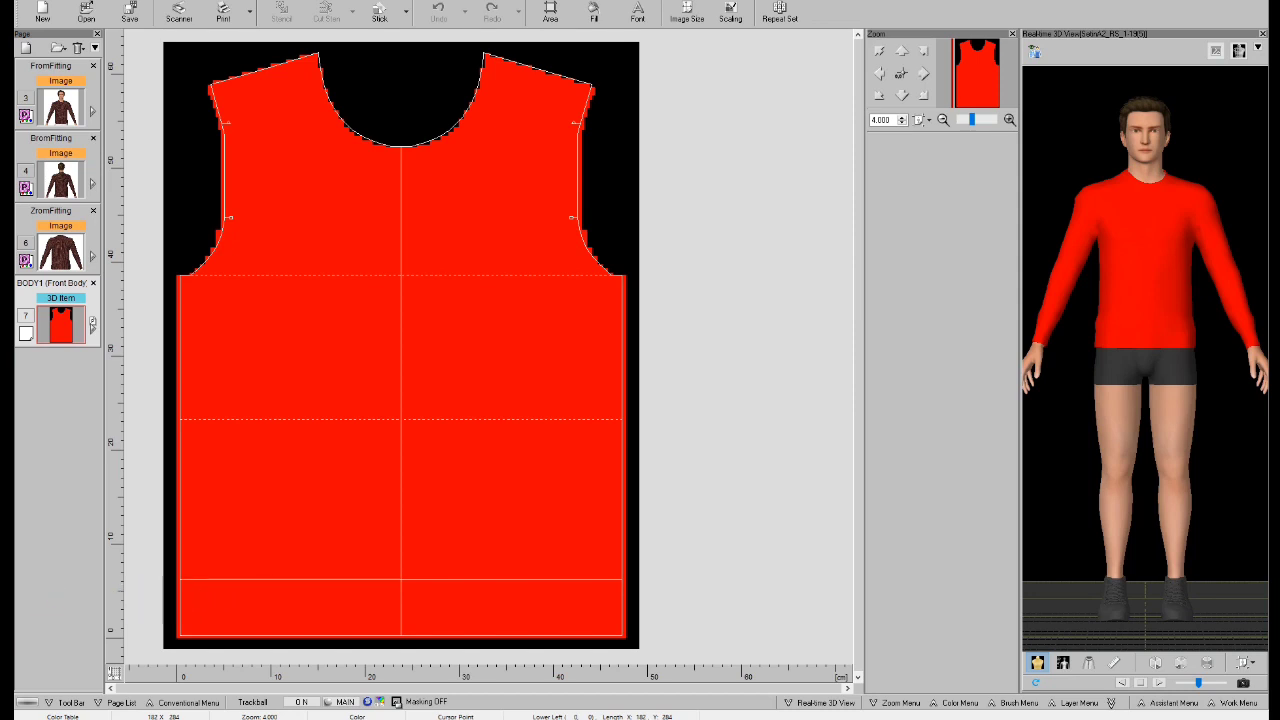
click(1173, 703)
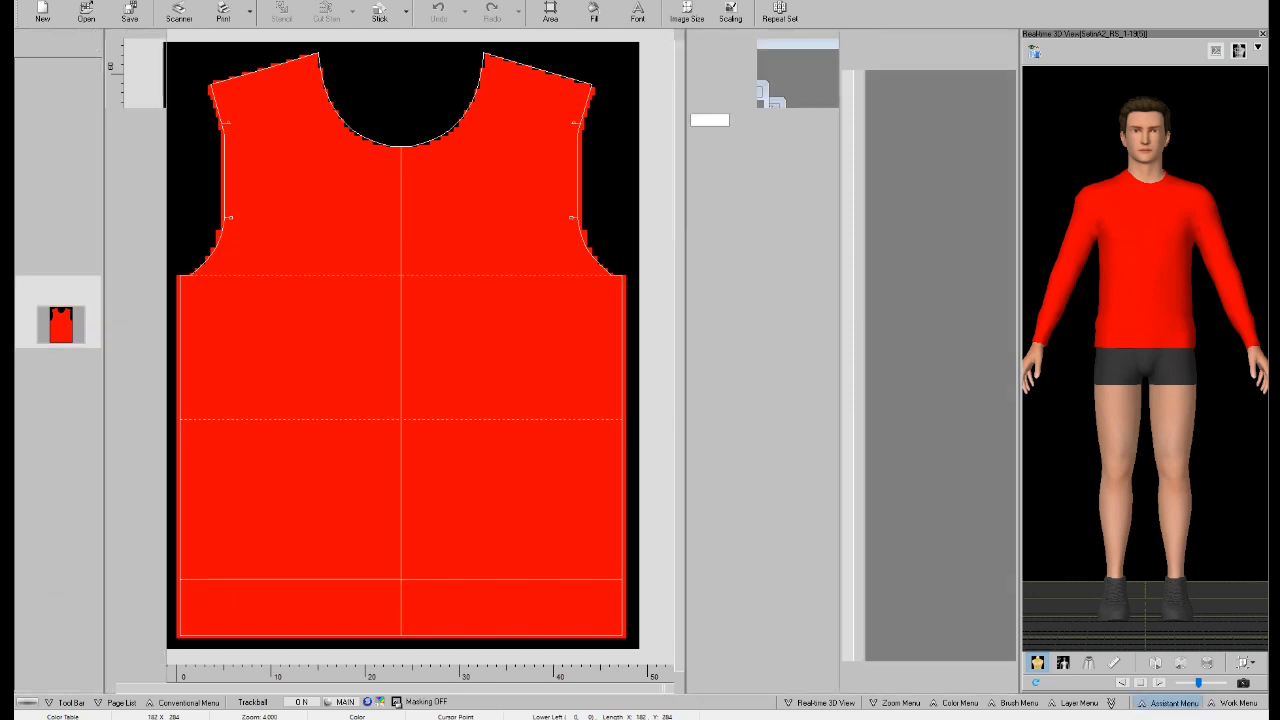
click(330, 249)
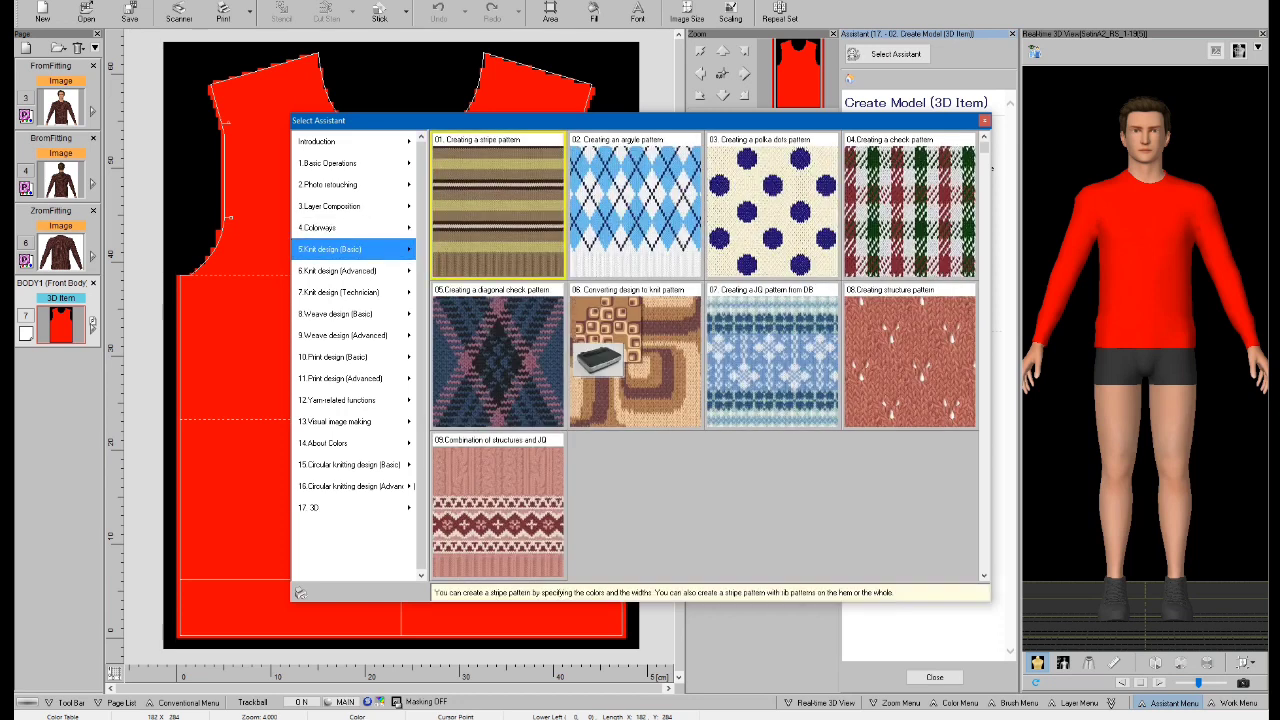
click(508, 214)
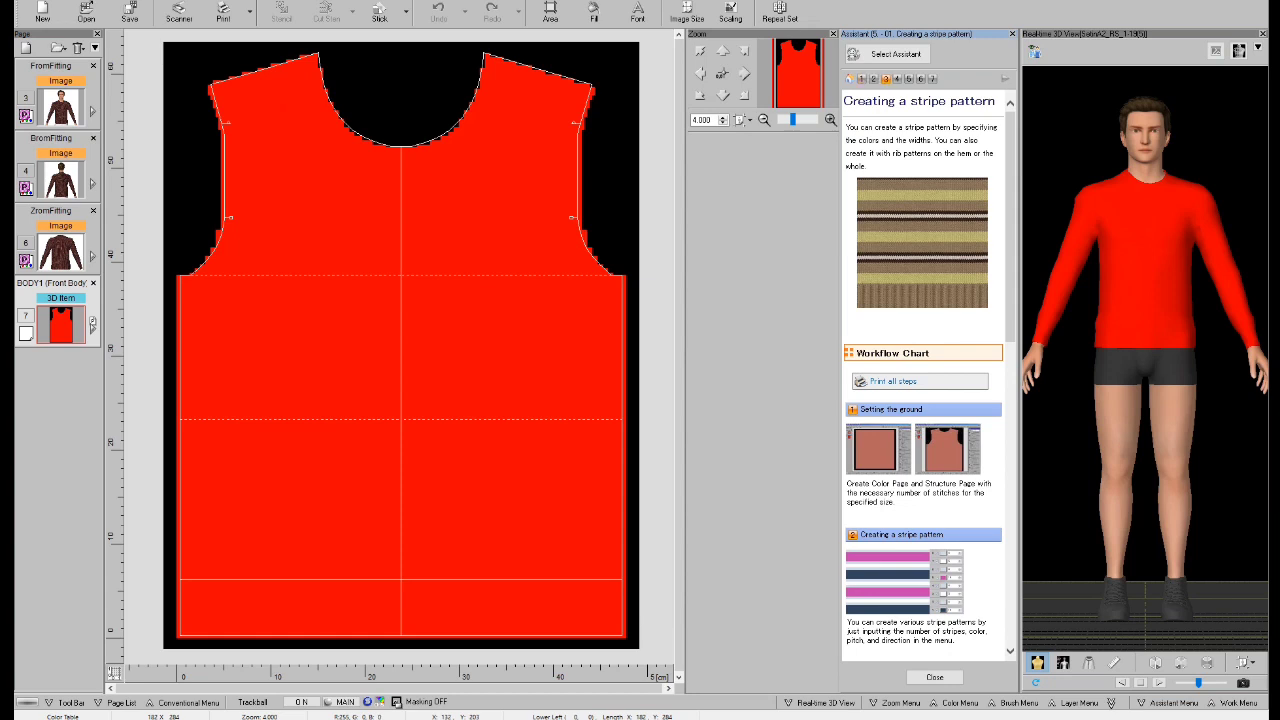
click(886, 79)
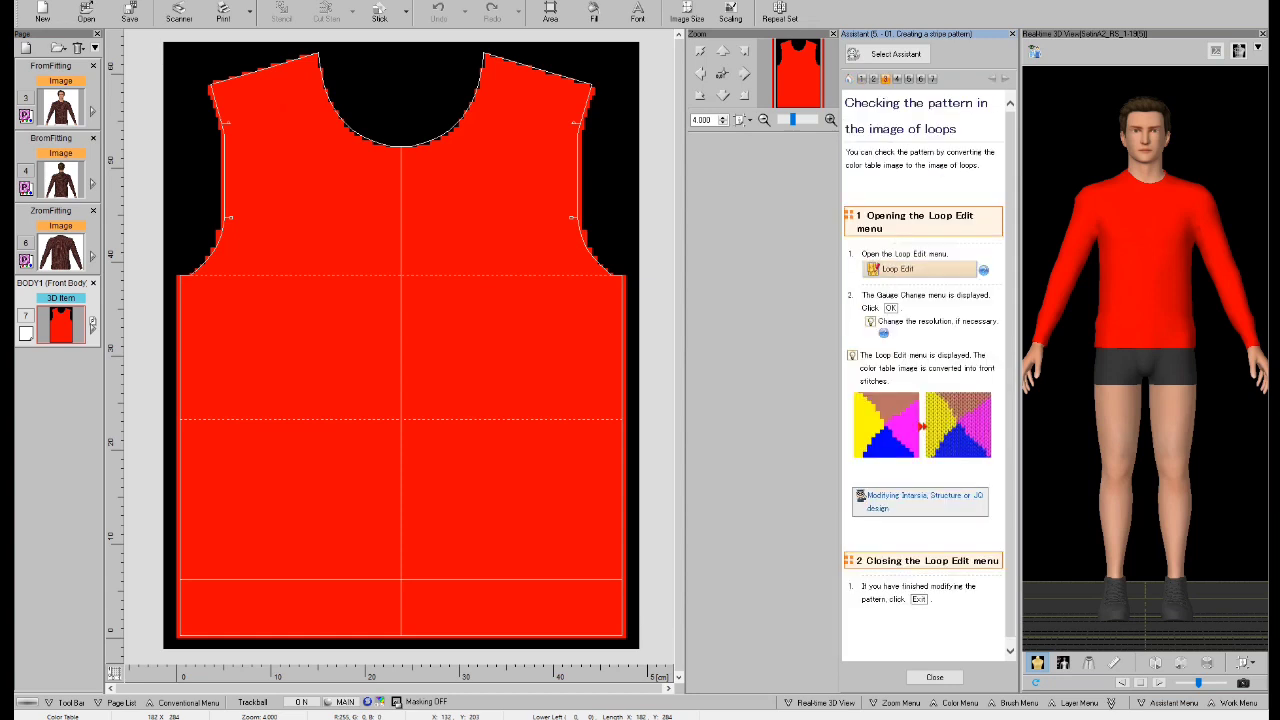
Start Loop Edit on the front body with the gauge resolution set to 250 dpi.
click(919, 269)
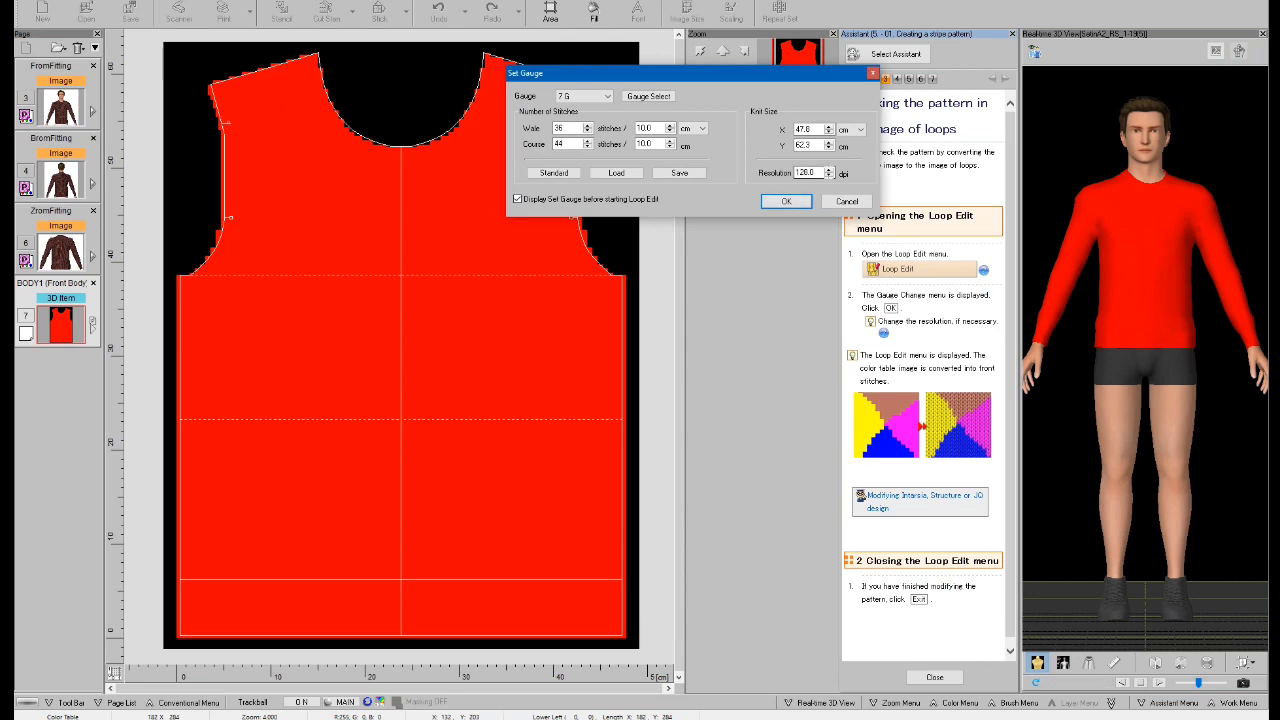
click(806, 172)
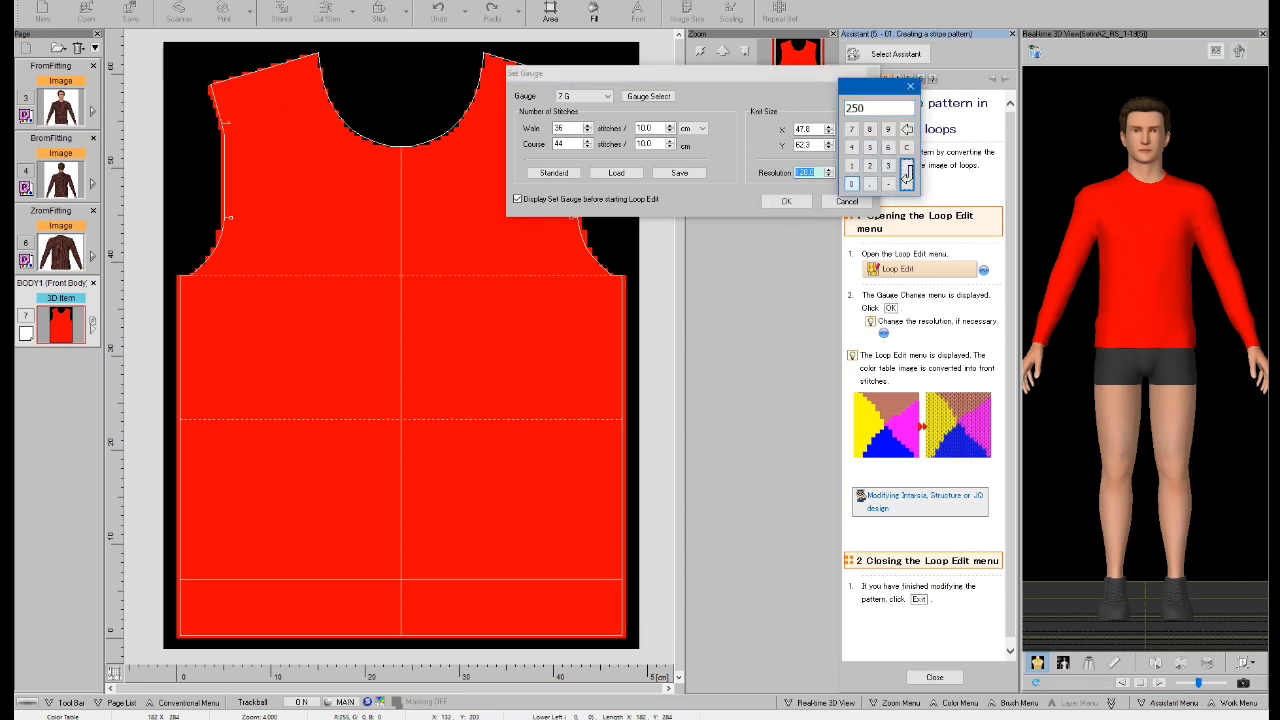
click(907, 176)
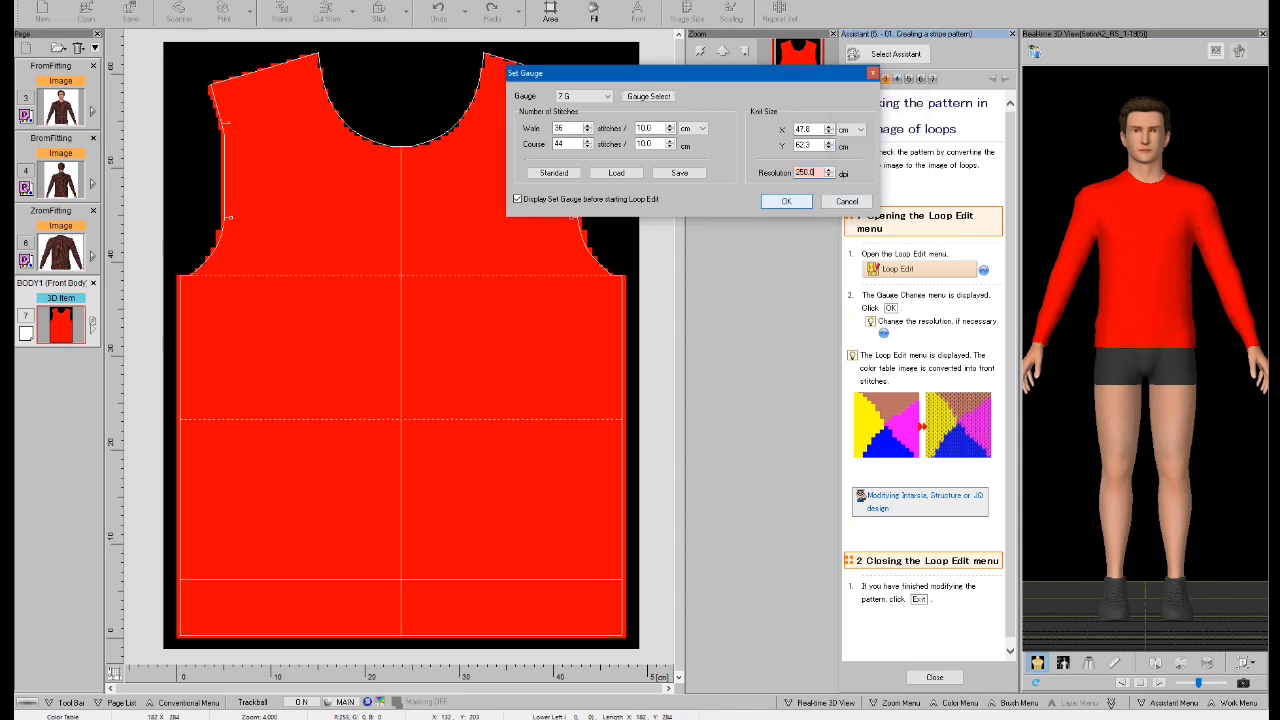
click(786, 201)
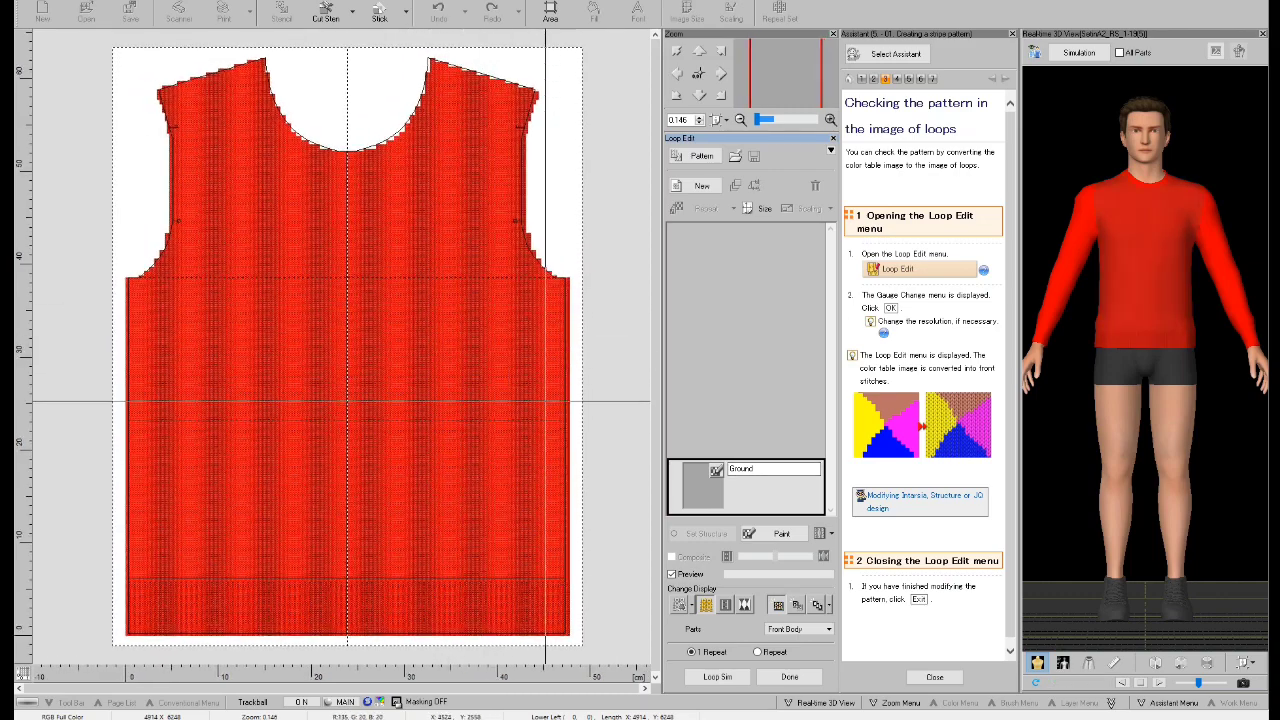
scroll(1160, 220, up, 1)
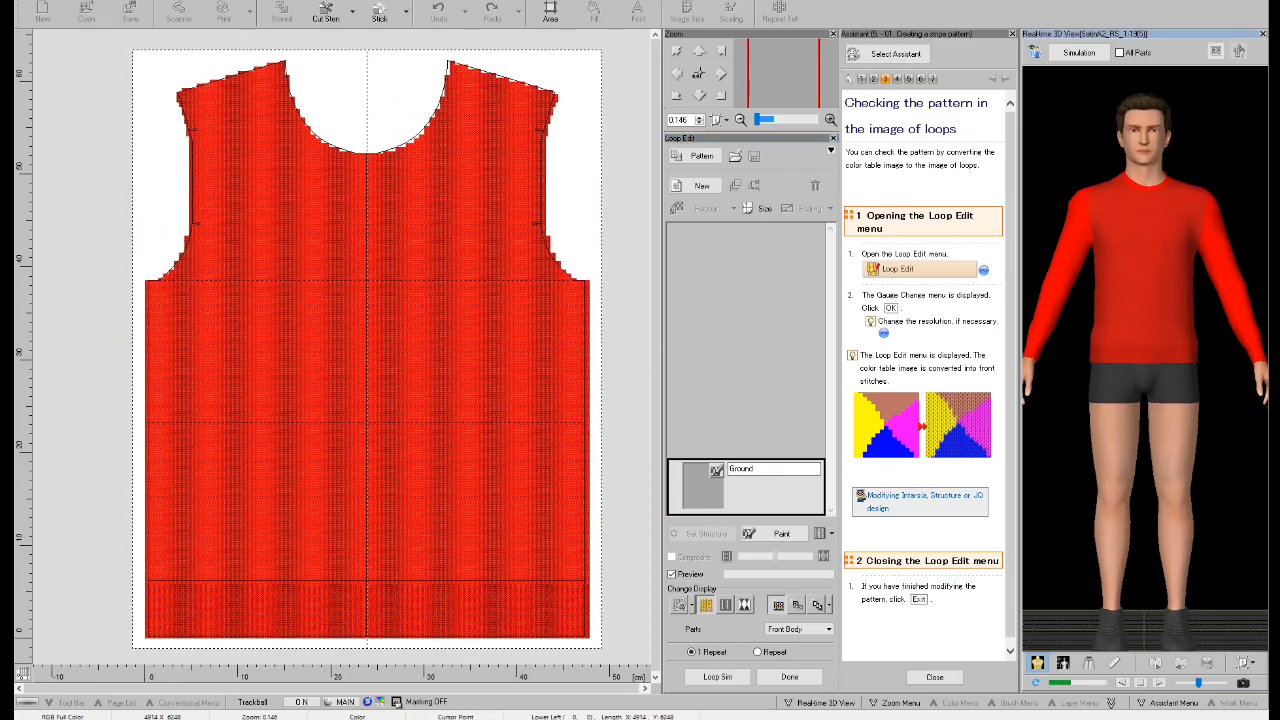
Examine the knitted loops up close on the 3D model's pullover and collar and around the front body's neckline.
scroll(1160, 220, up, 3)
scroll(1155, 220, up, 1)
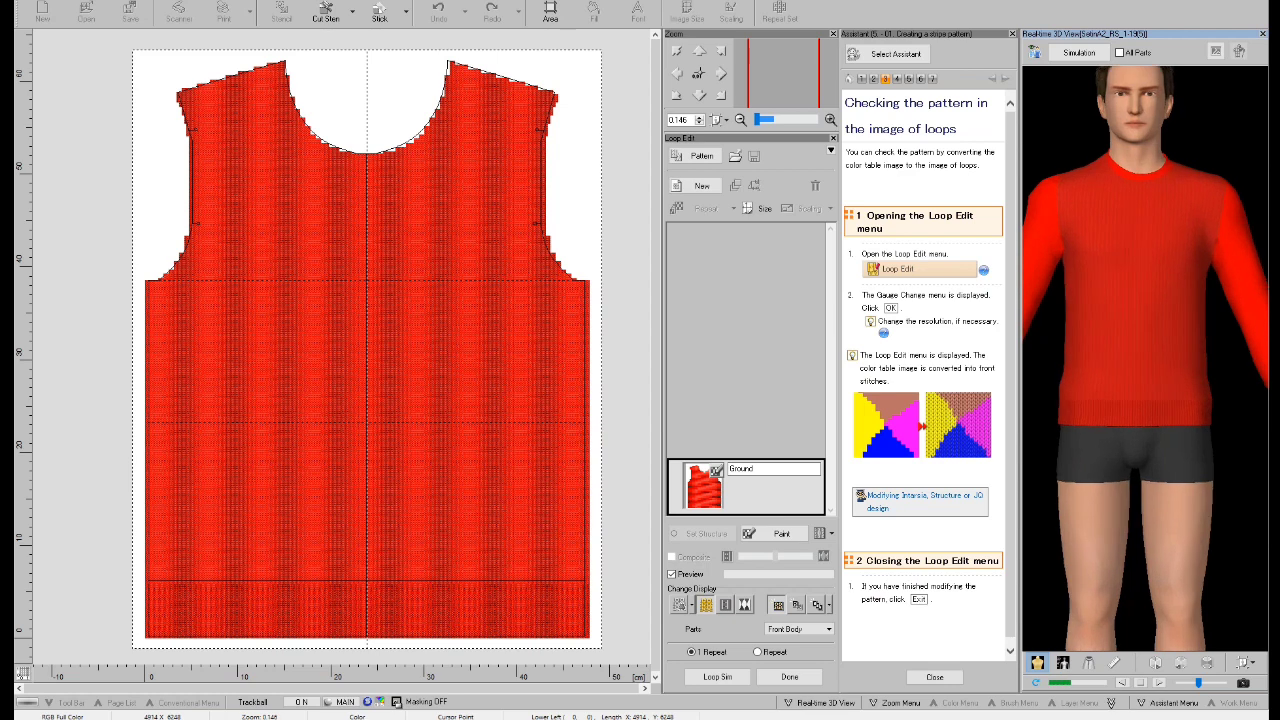
scroll(1145, 350, up, 5)
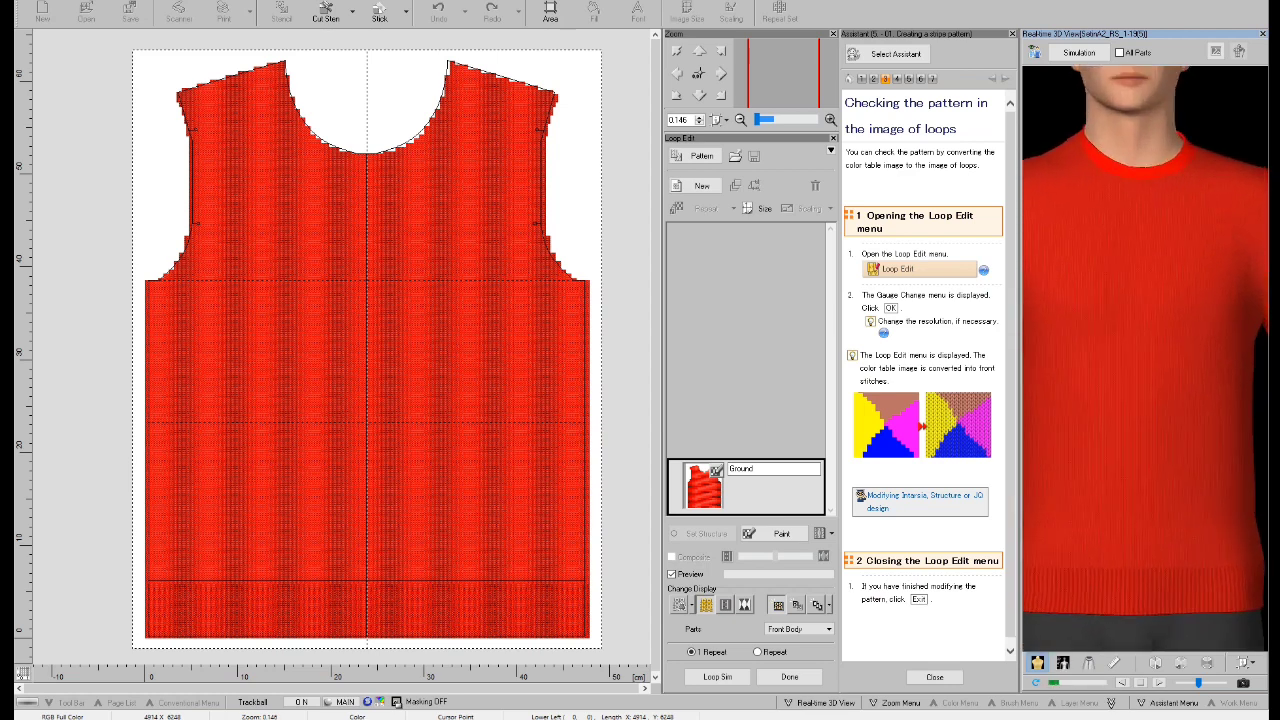
middle_drag(1145, 350, 1148, 434)
scroll(1148, 434, up, 1)
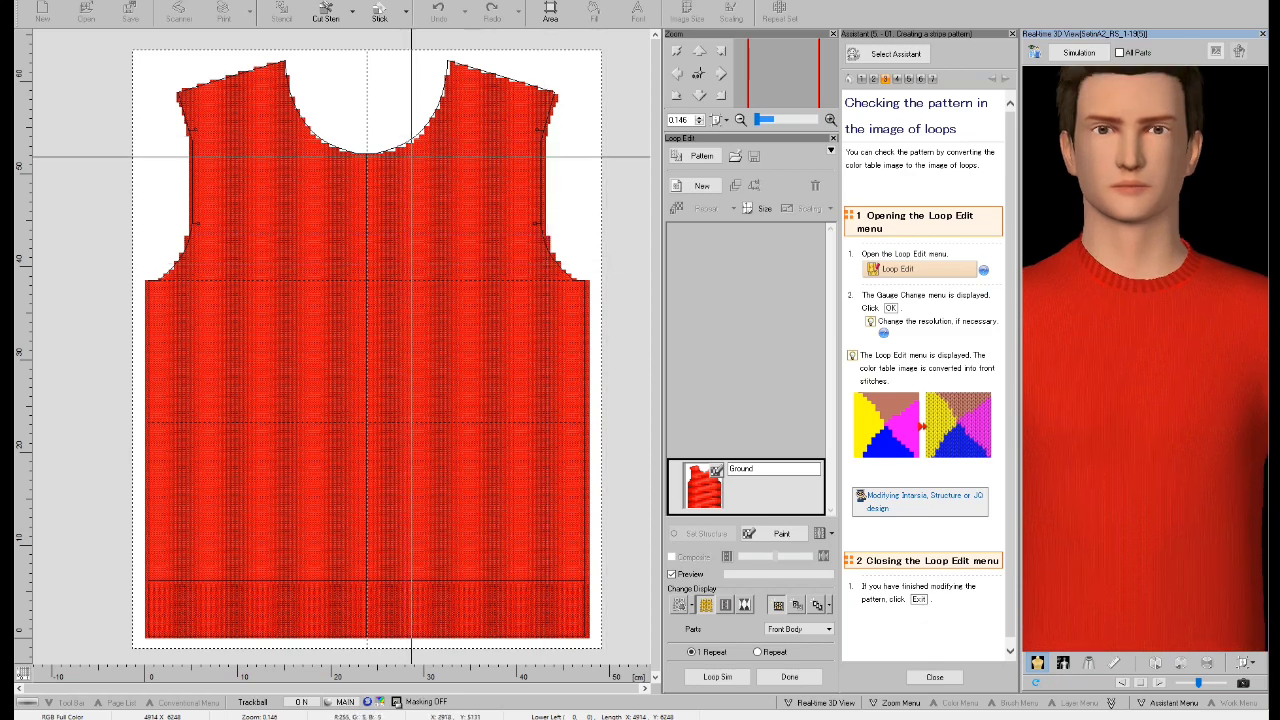
scroll(412, 153, up, 1)
scroll(412, 155, up, 3)
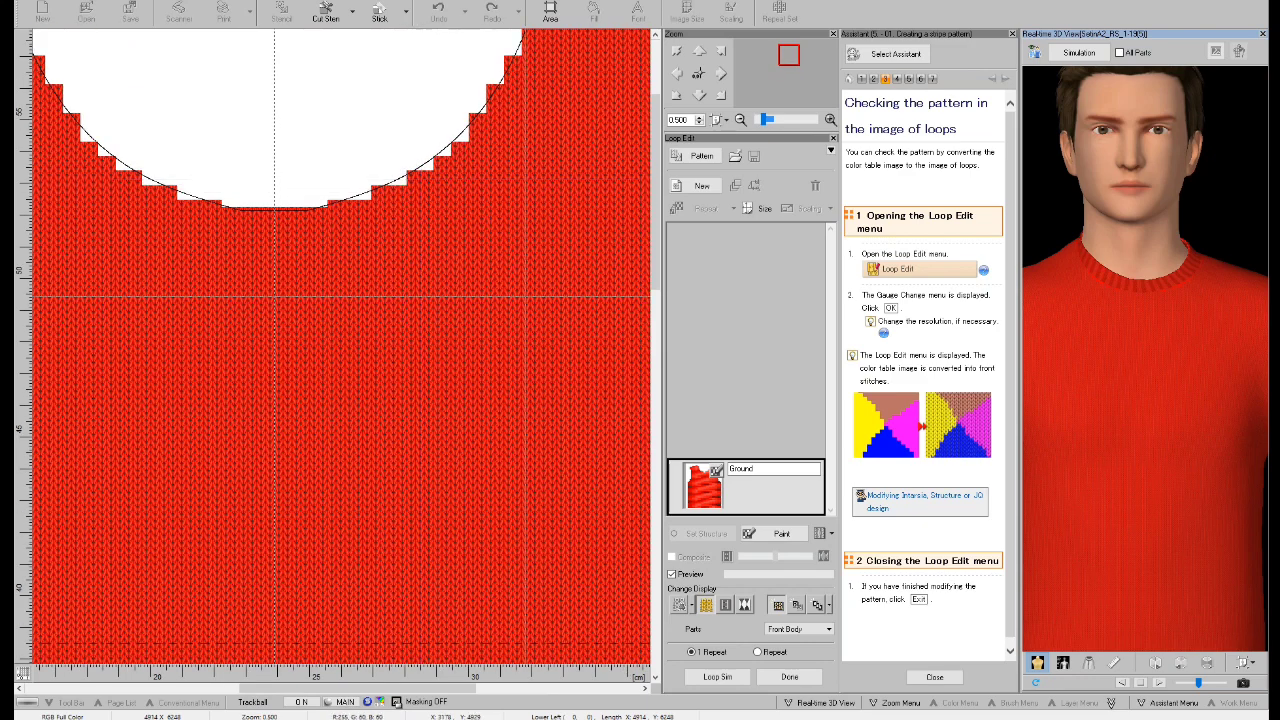
Open the front body's Ground pattern for color painting and pick the corner where the neckline meets the shoulder.
click(781, 534)
middle_drag(375, 218, 378, 221)
scroll(378, 220, down, 4)
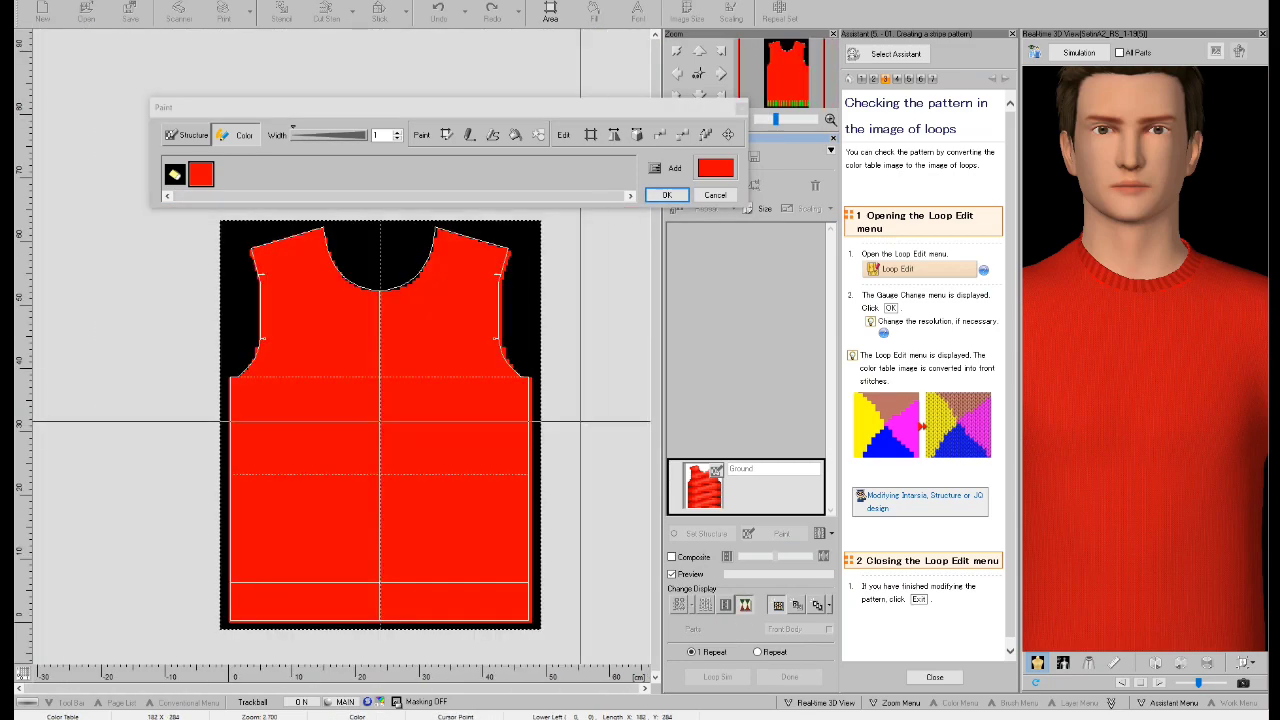
scroll(380, 421, up, 6)
scroll(404, 333, up, 2)
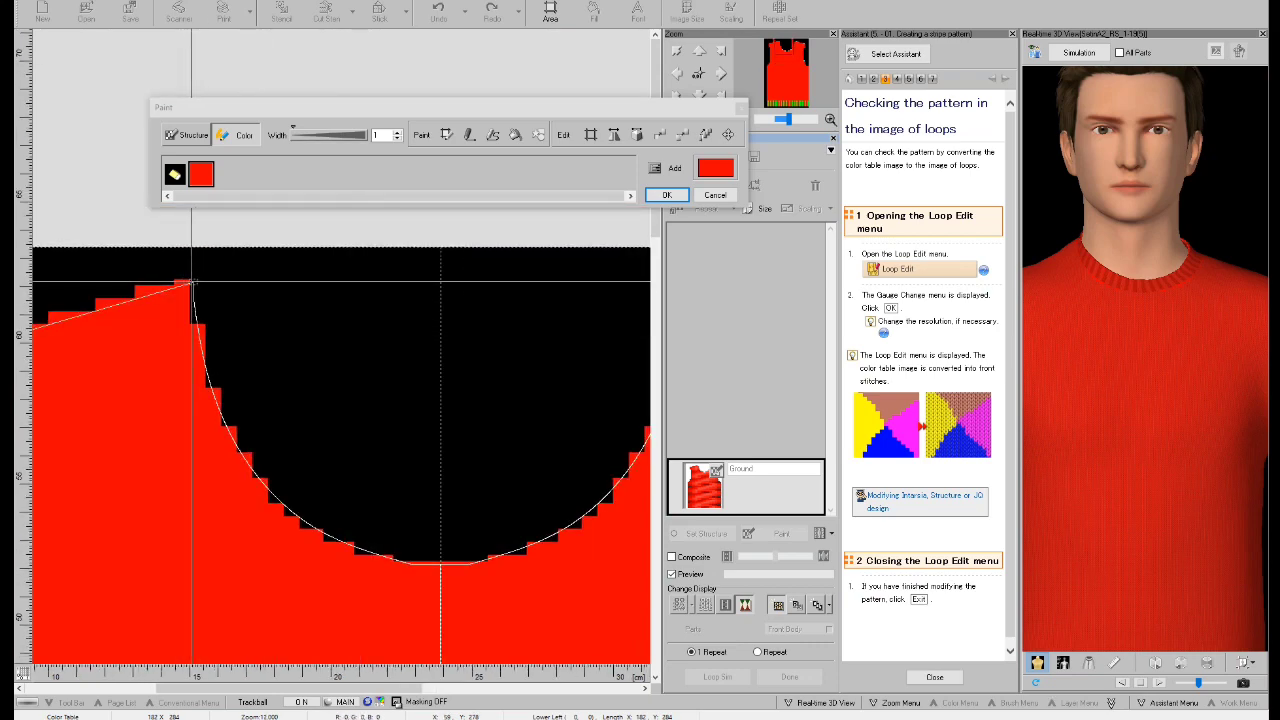
click(198, 283)
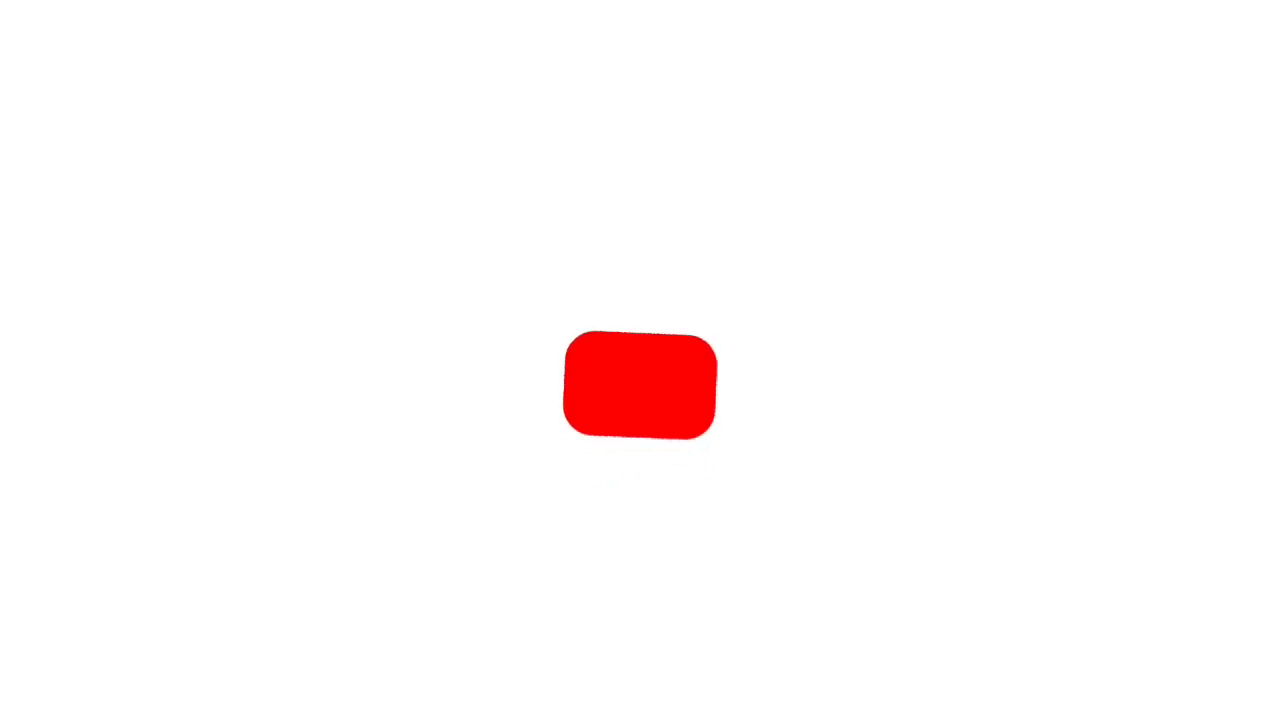